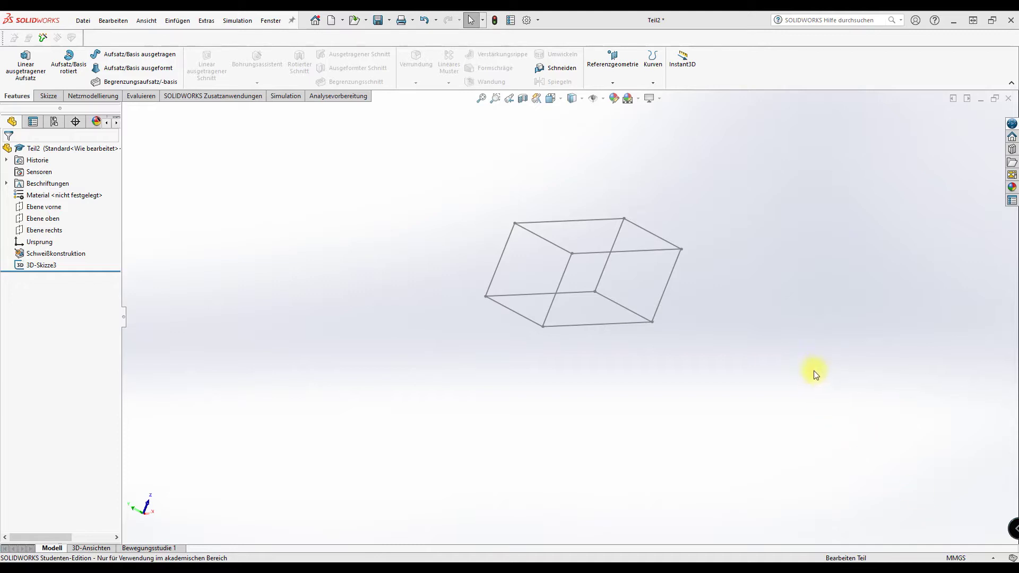
# Step: Orbit the view to show the 3D-Skizze3 box sketch from an oblique angle
pyautogui.moveTo(835, 289)
pyautogui.mouseDown(button='middle')
pyautogui.moveTo(821, 282)
pyautogui.moveTo(814, 316)
pyautogui.moveTo(758, 343)
pyautogui.moveTo(699, 294)
pyautogui.moveTo(596, 291)
pyautogui.moveTo(543, 364)
pyautogui.moveTo(533, 476)
pyautogui.moveTo(546, 439)
pyautogui.mouseUp(button='middle')
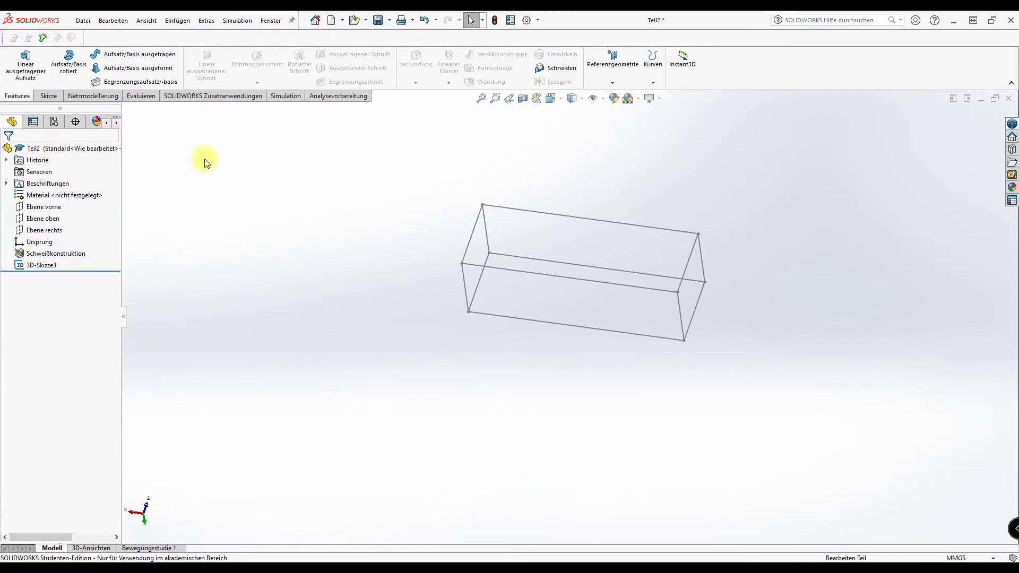
pyautogui.click(177, 20)
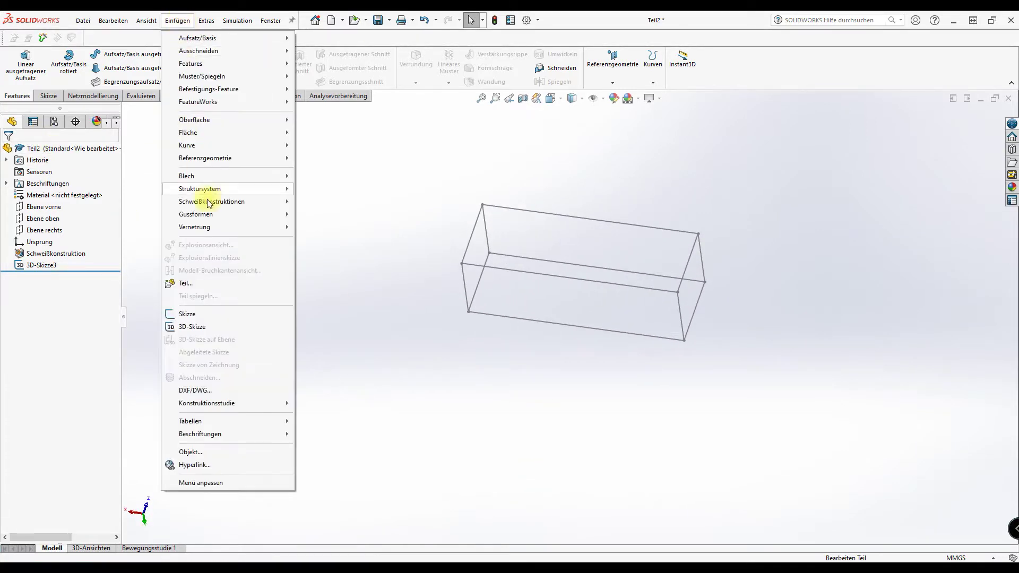
pyautogui.moveTo(212, 201)
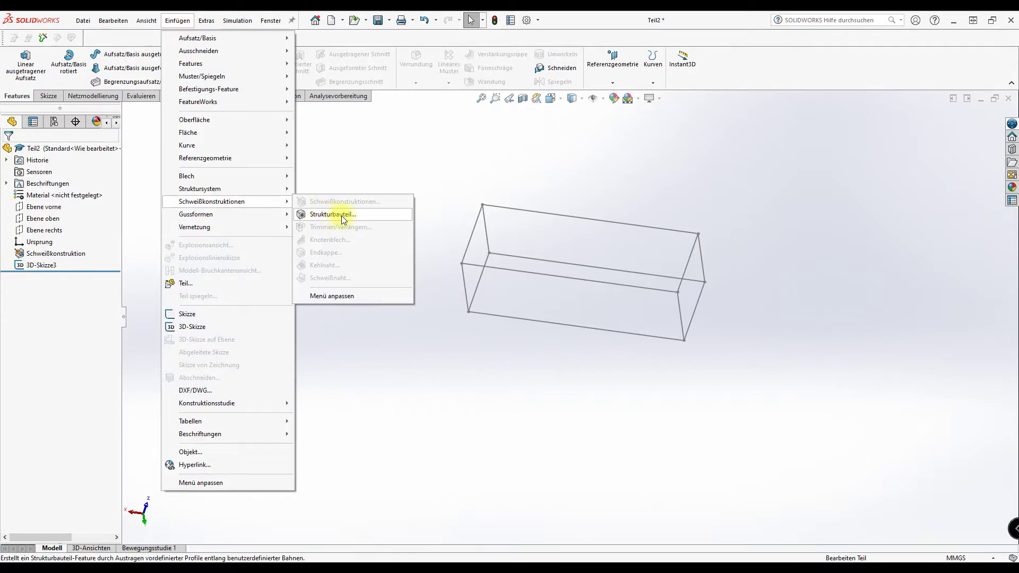
# Step: Add an ANSI m section M4x13 structural member along one edge of the box sketch
pyautogui.click(345, 215)
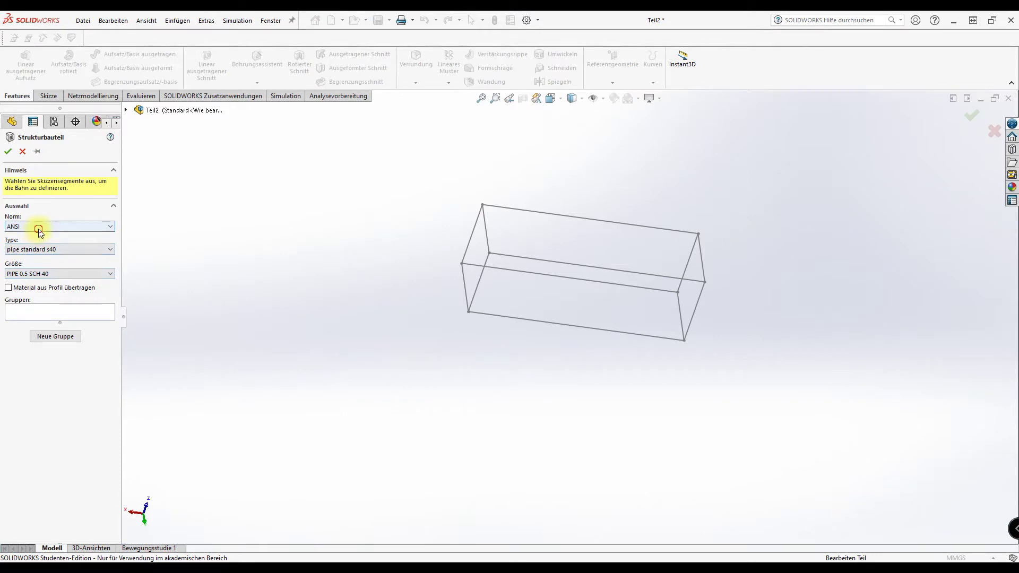
pyautogui.click(37, 227)
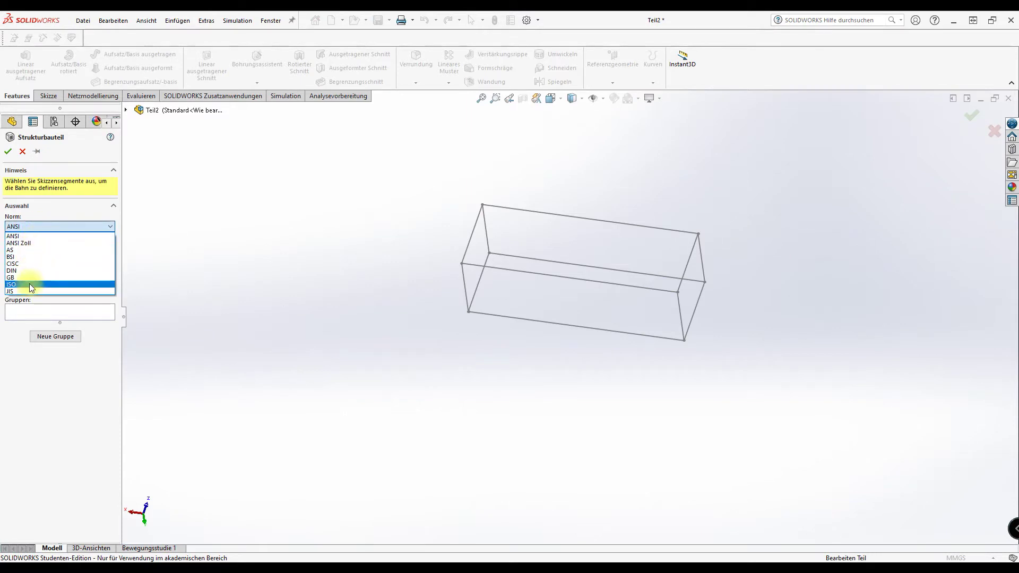
pyautogui.click(31, 237)
pyautogui.click(29, 250)
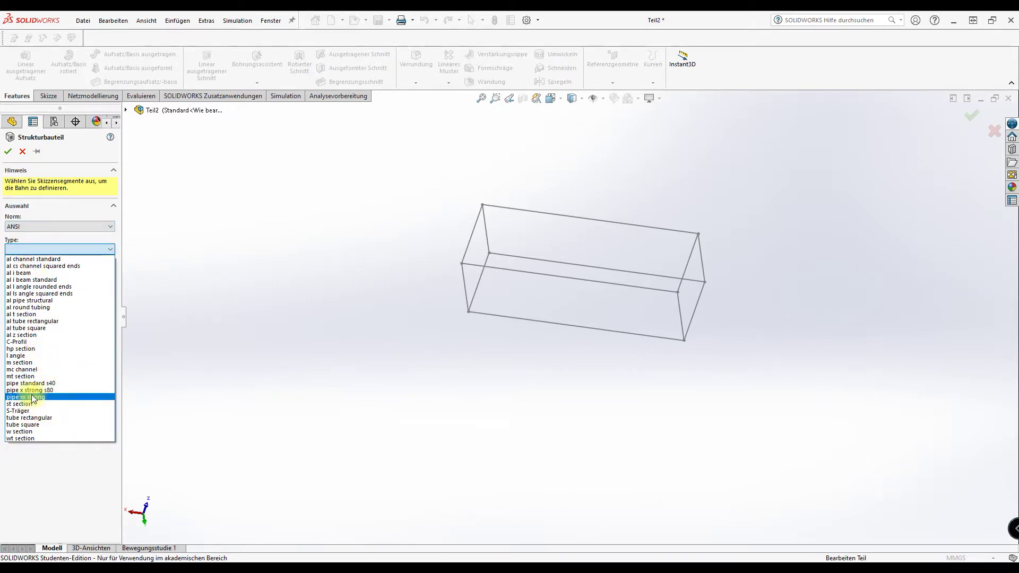
pyautogui.click(23, 363)
pyautogui.click(45, 273)
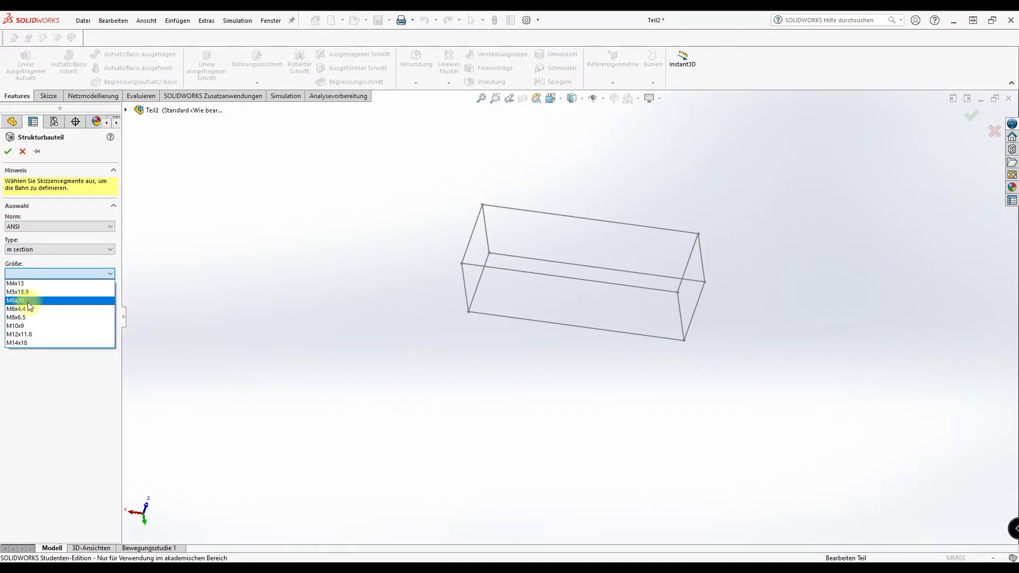
pyautogui.click(22, 284)
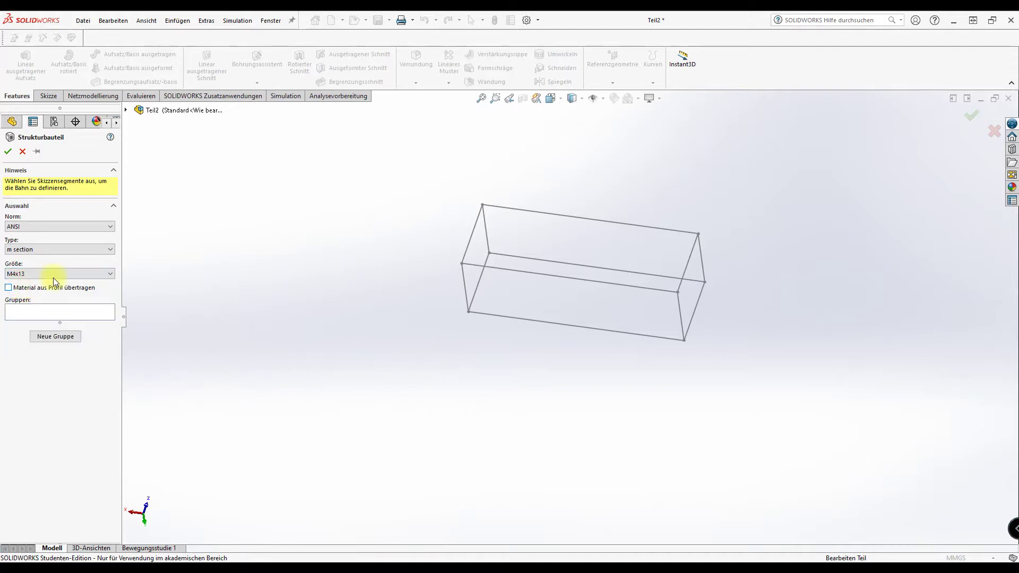
pyautogui.click(526, 273)
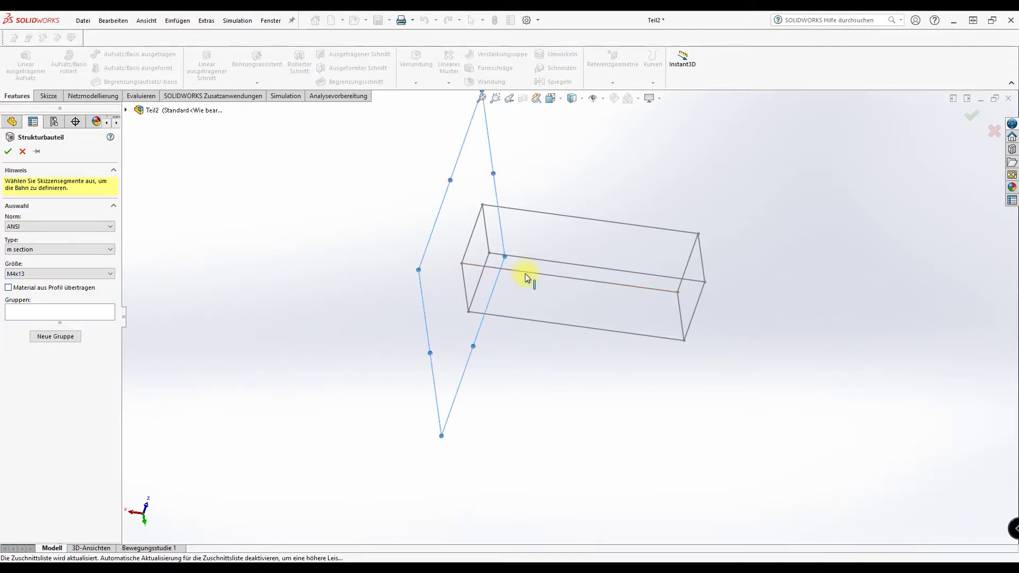
pyautogui.moveTo(657, 295)
pyautogui.mouseDown(button='middle')
pyautogui.moveTo(526, 198)
pyautogui.moveTo(439, 230)
pyautogui.moveTo(389, 368)
pyautogui.moveTo(429, 432)
pyautogui.moveTo(459, 417)
pyautogui.moveTo(464, 332)
pyautogui.moveTo(478, 343)
pyautogui.moveTo(478, 391)
pyautogui.moveTo(463, 377)
pyautogui.mouseUp(button='middle')
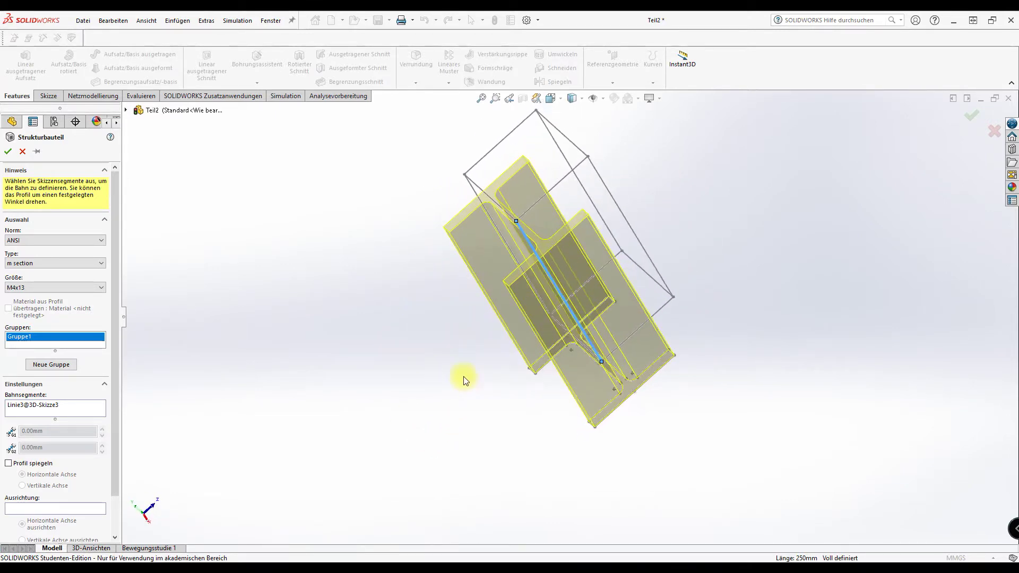
pyautogui.click(970, 115)
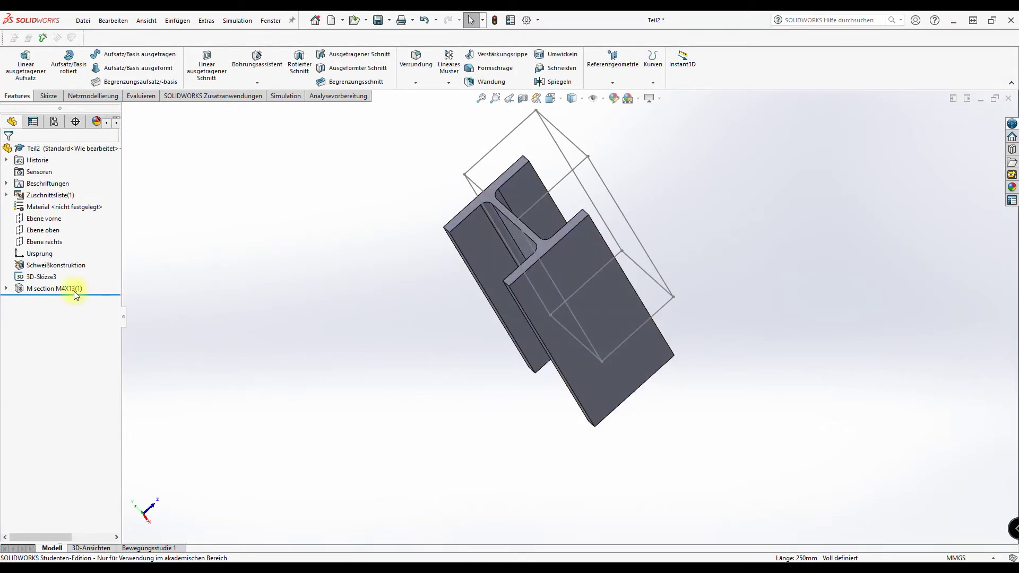
# Step: Open the M section M4X13(1) member's profile Sketch1 for editing
pyautogui.click(7, 288)
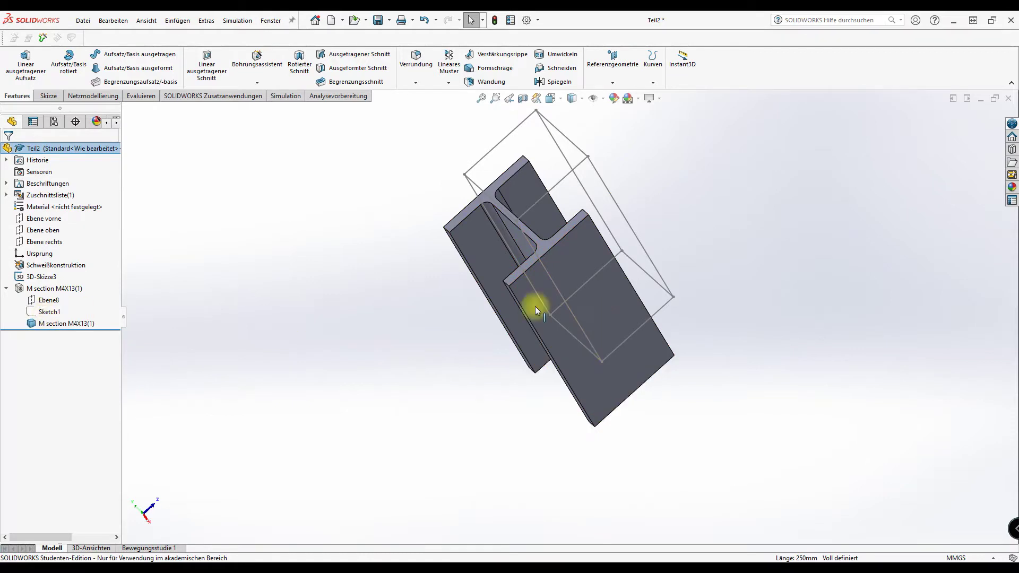
pyautogui.click(45, 315)
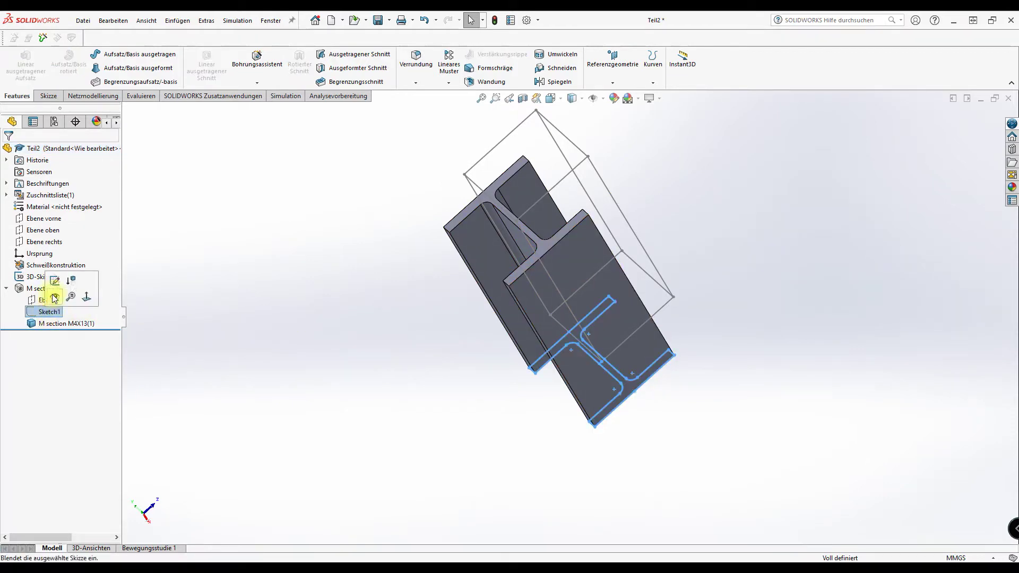
pyautogui.click(58, 288)
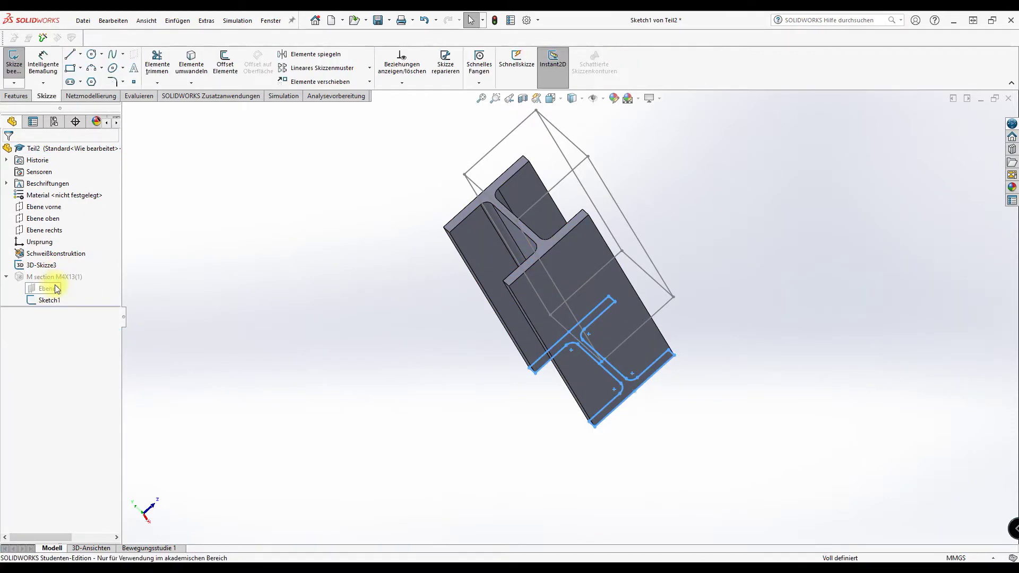
pyautogui.scroll(-3, 657, 370)
pyautogui.scroll(-4, 569, 369)
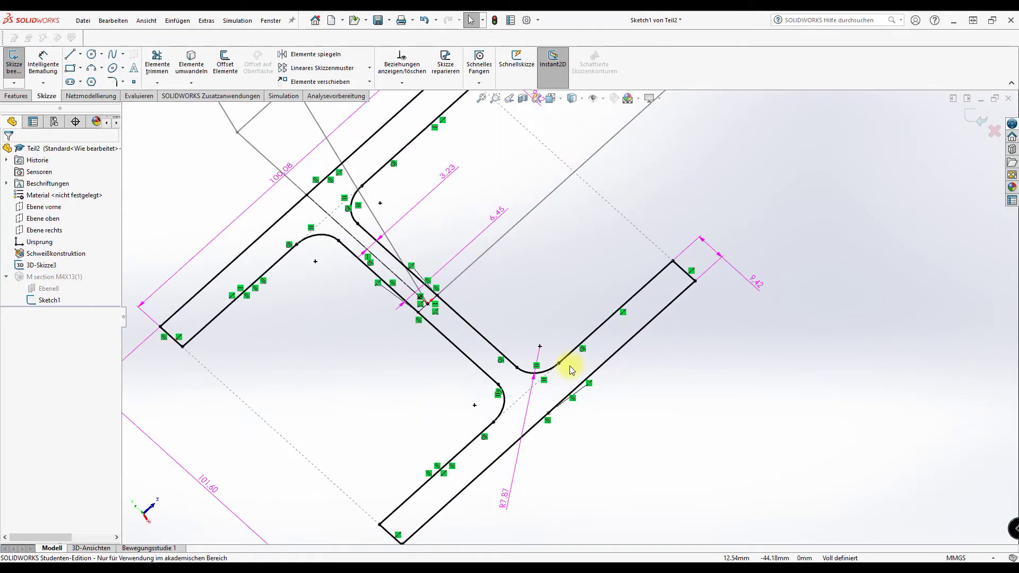
pyautogui.scroll(3, 559, 366)
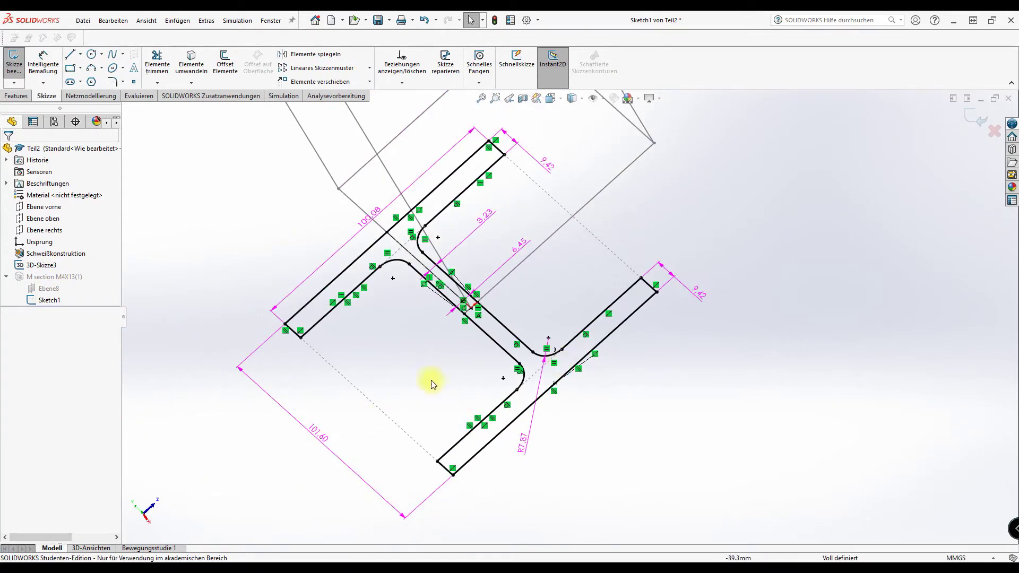
# Step: Try changing the 100.08 and 101.60 profile dimensions, then undo to restore them
pyautogui.doubleClick(365, 224)
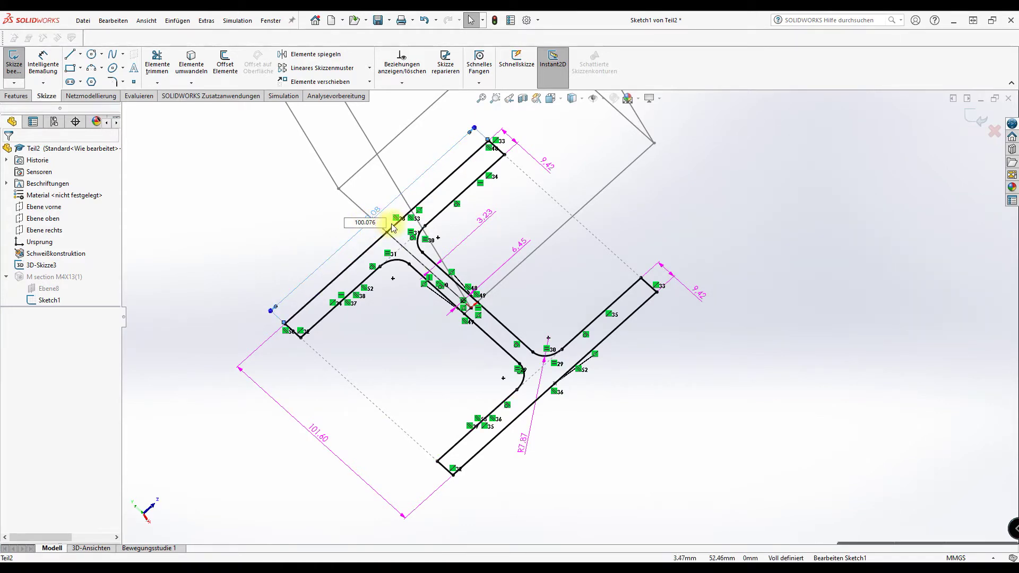
pyautogui.write('/8')
pyautogui.press('Return')
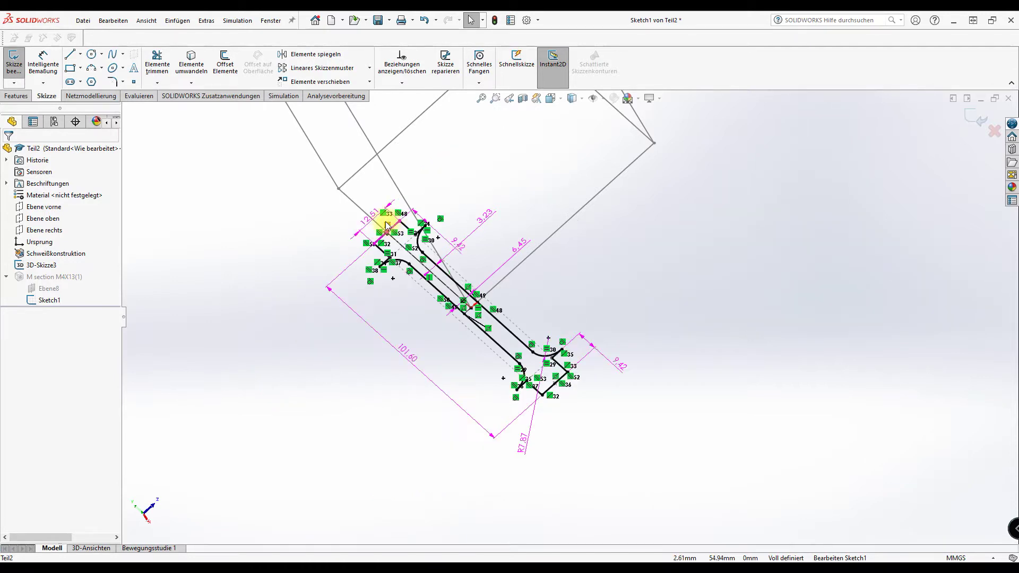
pyautogui.click(429, 370)
pyautogui.press('Right')
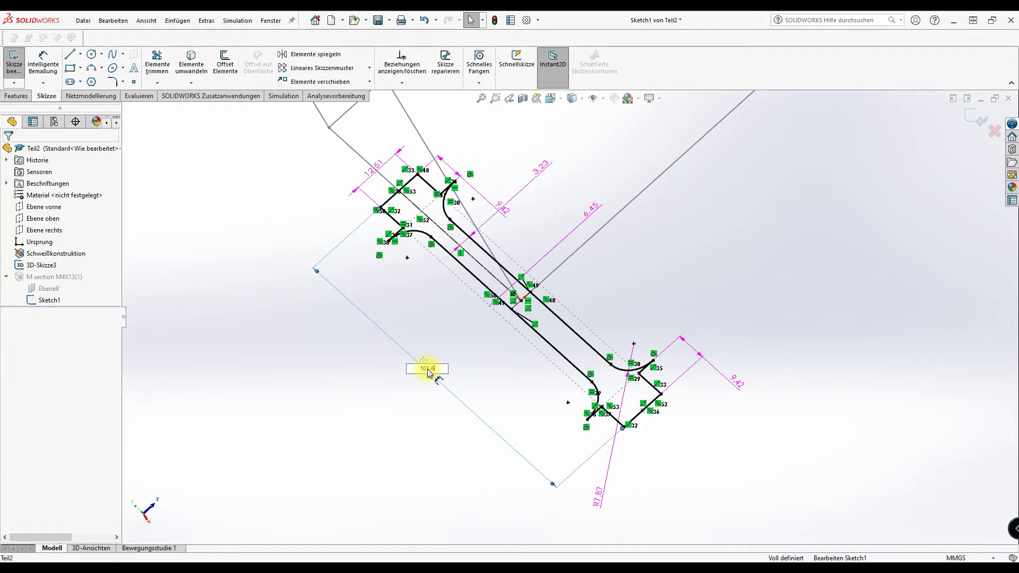
pyautogui.press('Escape')
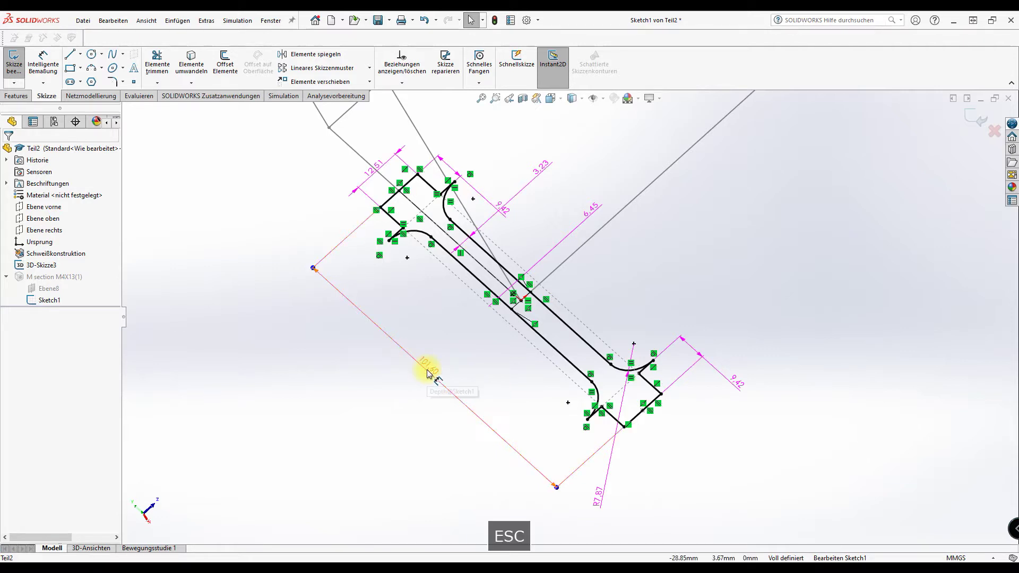
pyautogui.hotkey('ctrl', 'z')
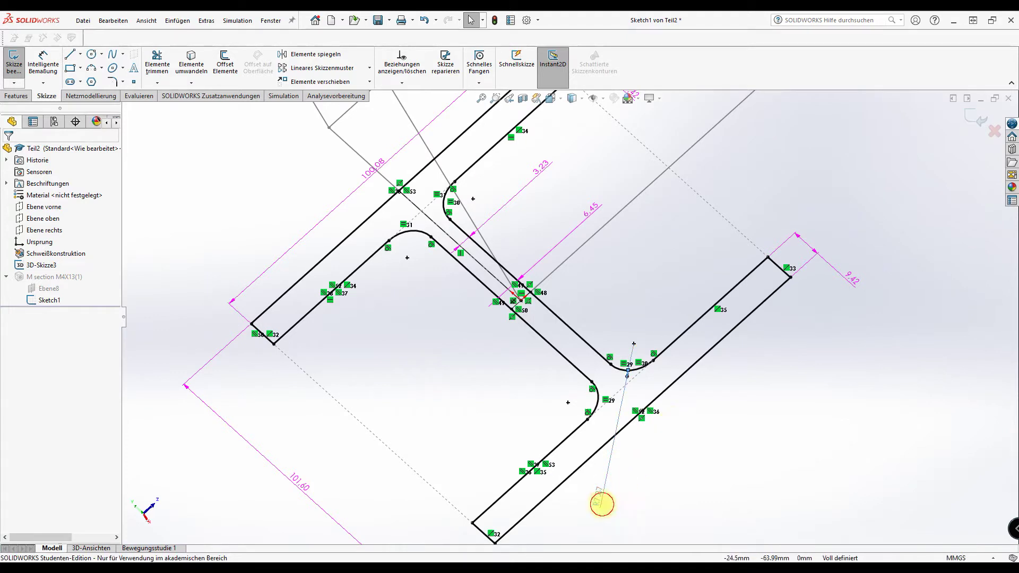
# Step: Reduce the R7.87 fillet radius to one eighth, R0.98
pyautogui.click(604, 502)
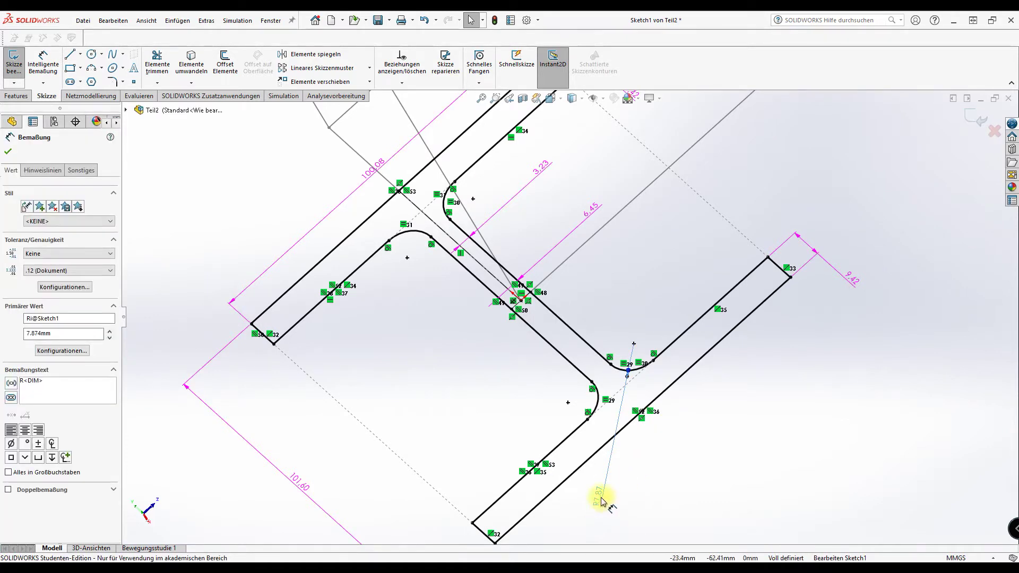
pyautogui.doubleClick(598, 497)
pyautogui.click(585, 506)
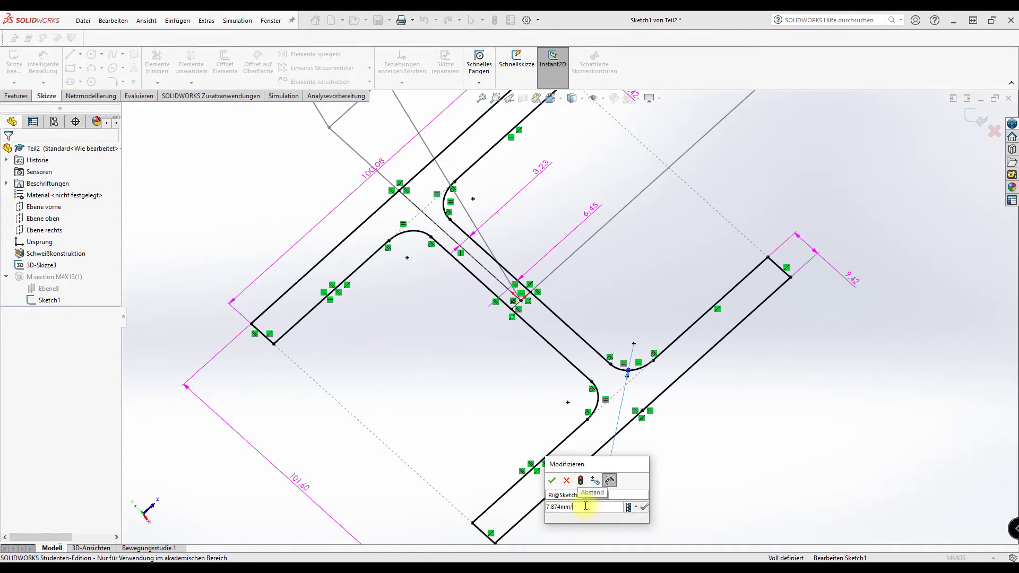
pyautogui.write('/8')
pyautogui.press('Return')
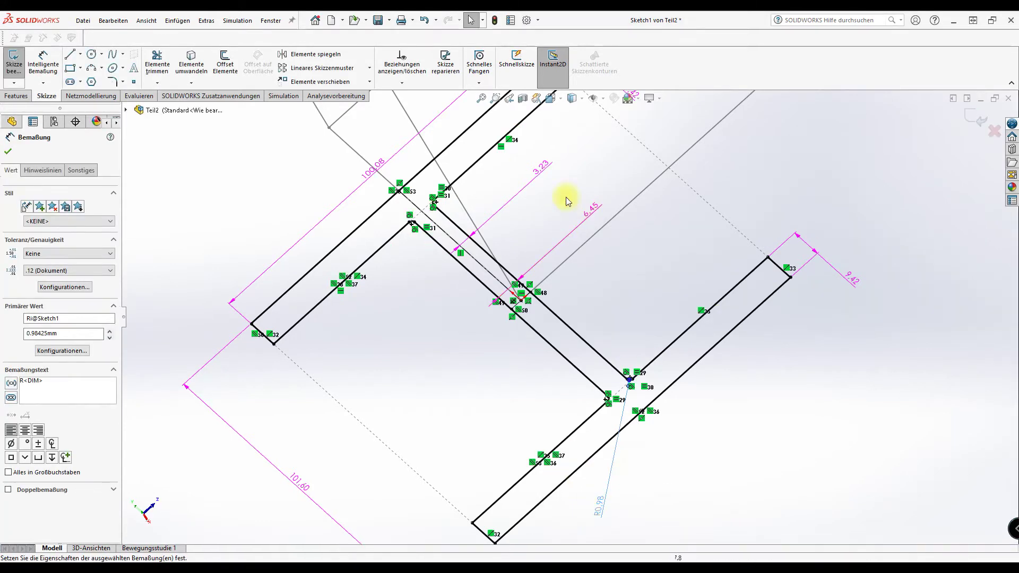
pyautogui.press('Escape')
# Step: Reduce the 9.42 flange thickness to one eighth, 1.18
pyautogui.doubleClick(851, 285)
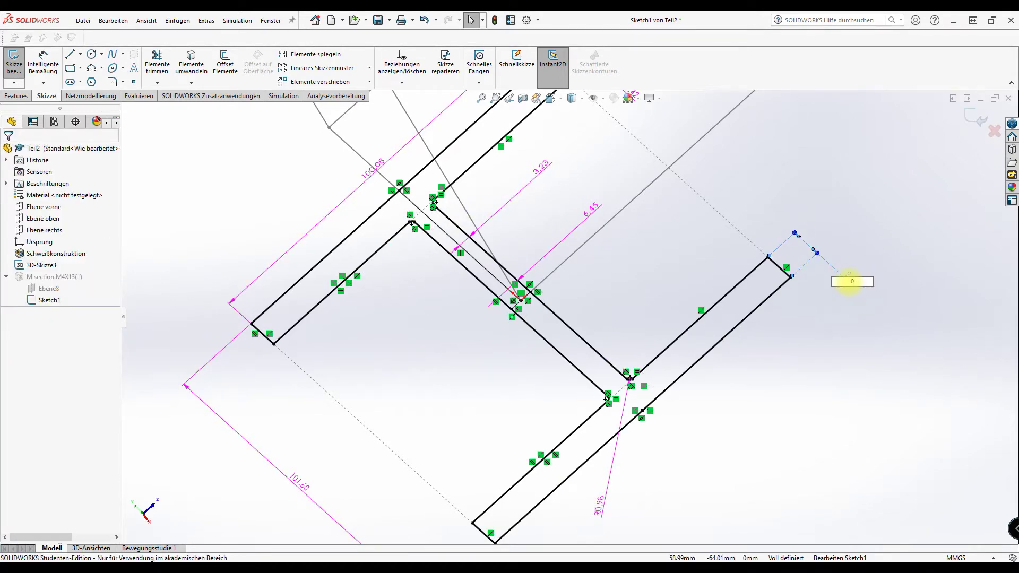
pyautogui.press('Escape')
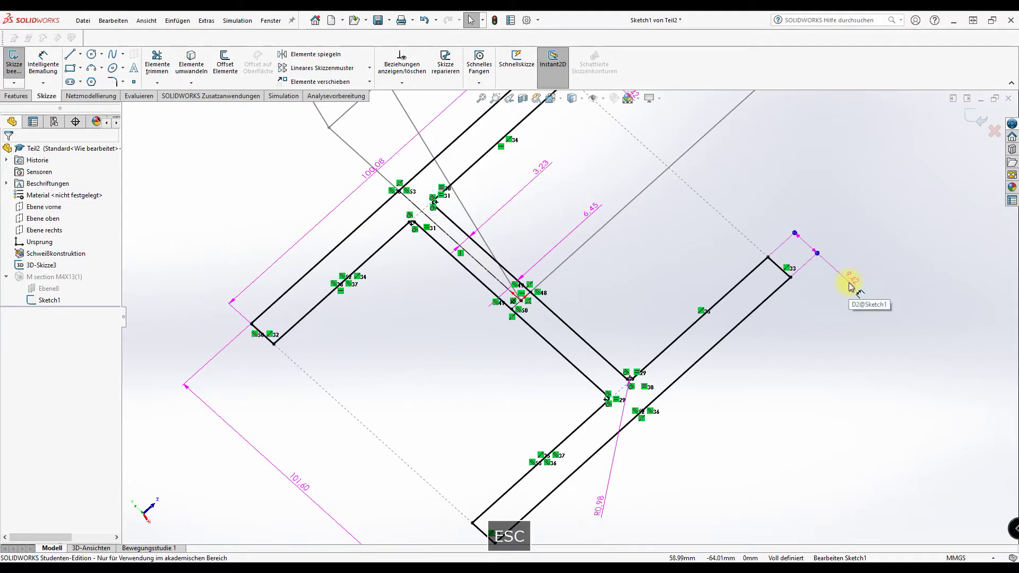
pyautogui.doubleClick(849, 282)
pyautogui.press('End')
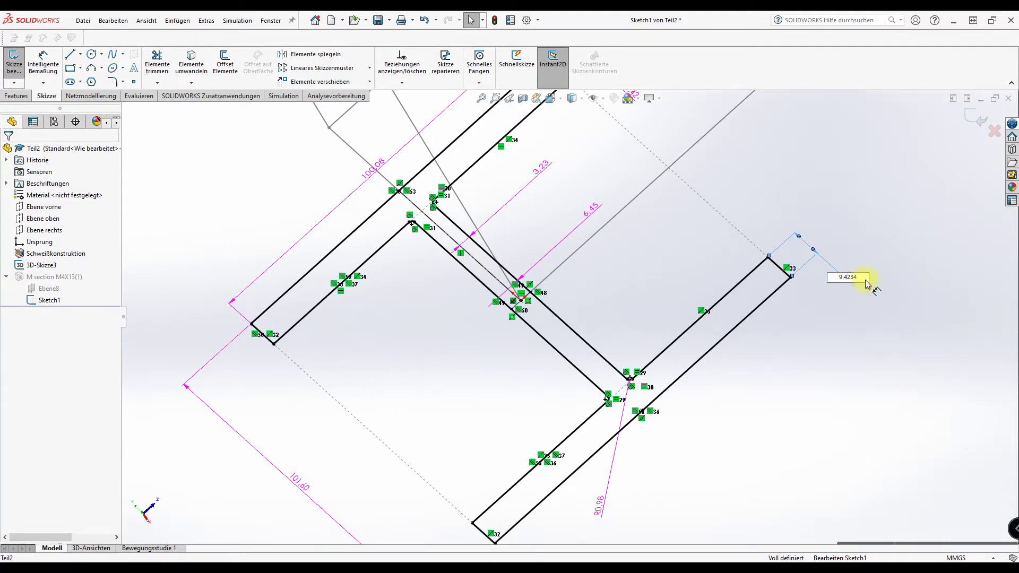
pyautogui.write('8')
pyautogui.press('Return')
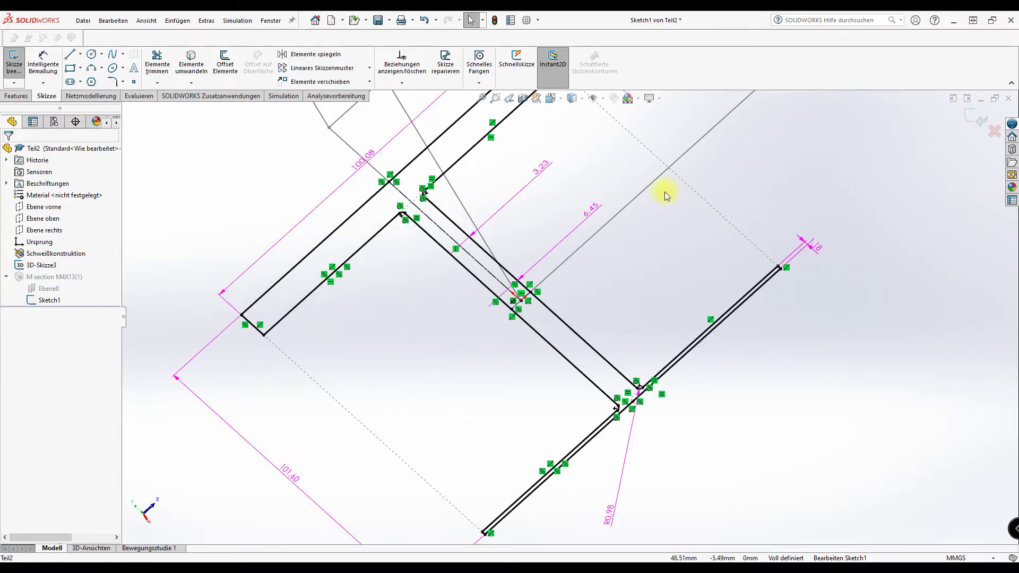
# Step: Reduce the 6.45 profile dimension to one eighth, about 0.81
pyautogui.click(591, 211)
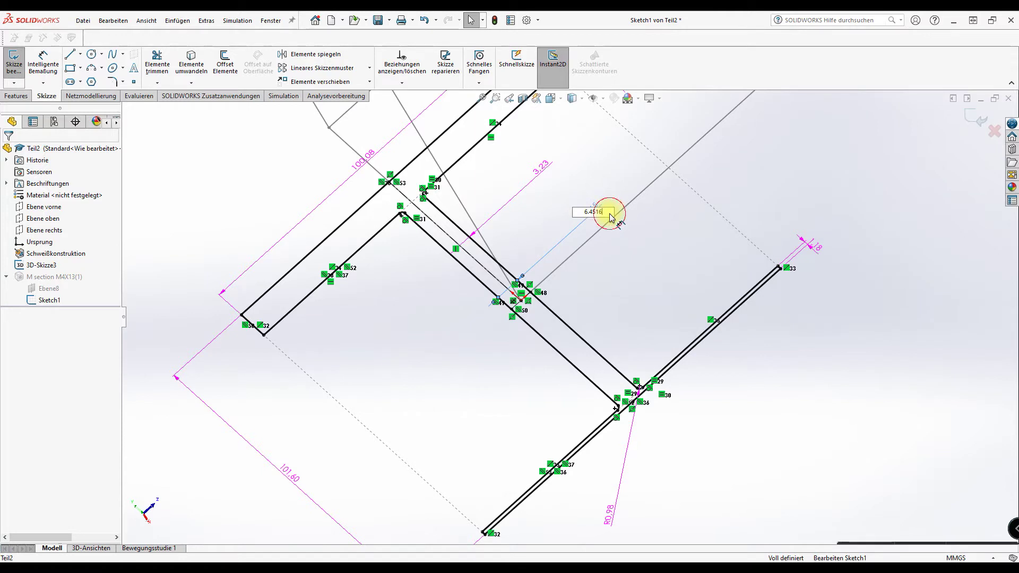
pyautogui.write('/8')
pyautogui.press('Return')
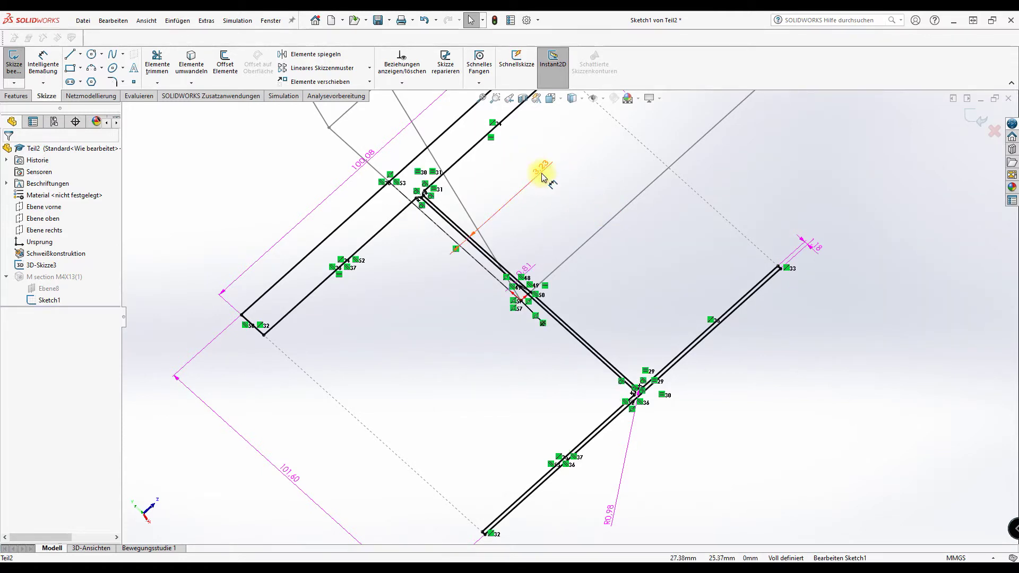
# Step: Add a new profile dimension set to 3.2258/8, resolving to 0.40
pyautogui.click(544, 169)
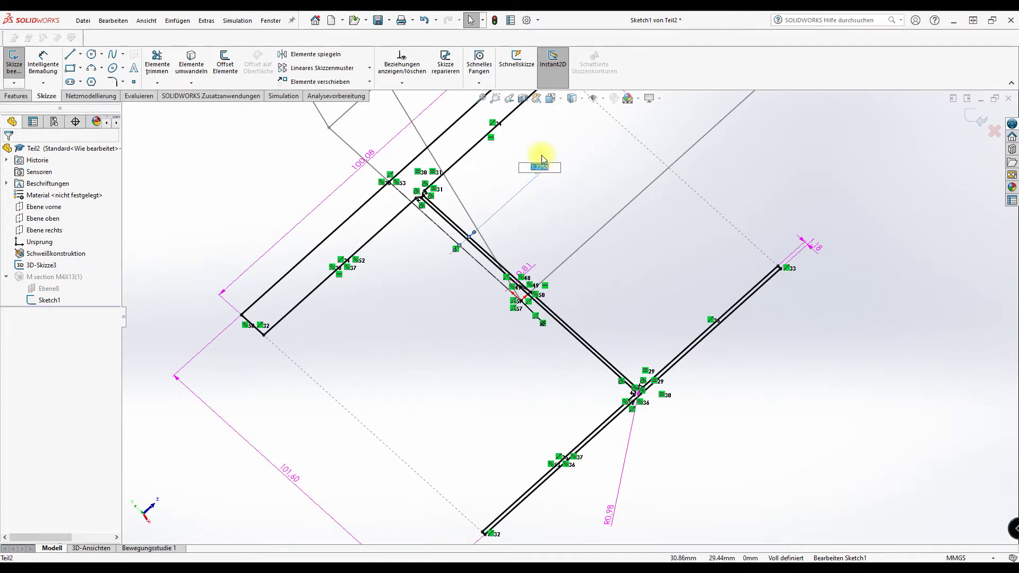
pyautogui.click(553, 167)
pyautogui.write('/')
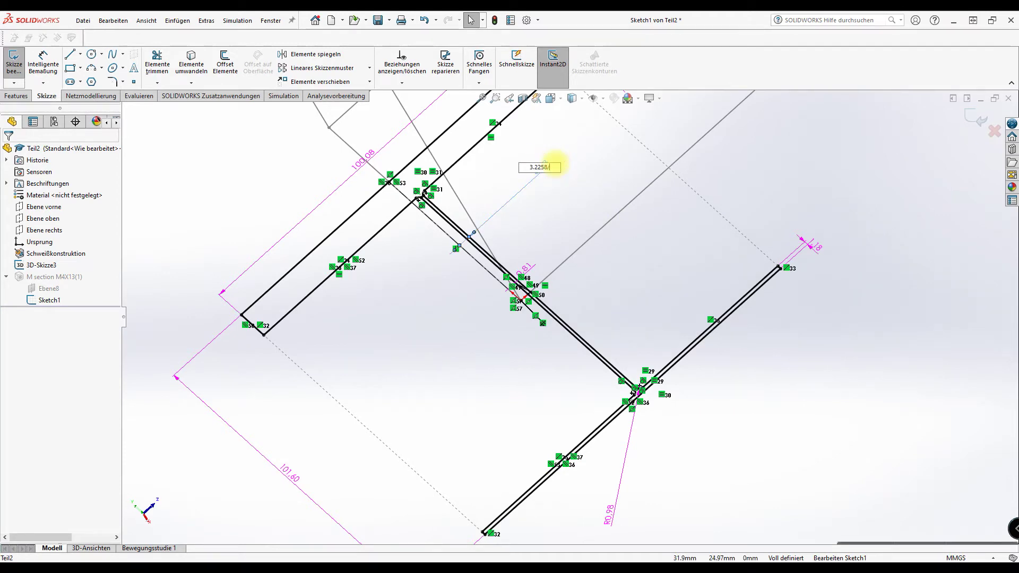
pyautogui.write('8')
pyautogui.press('Return')
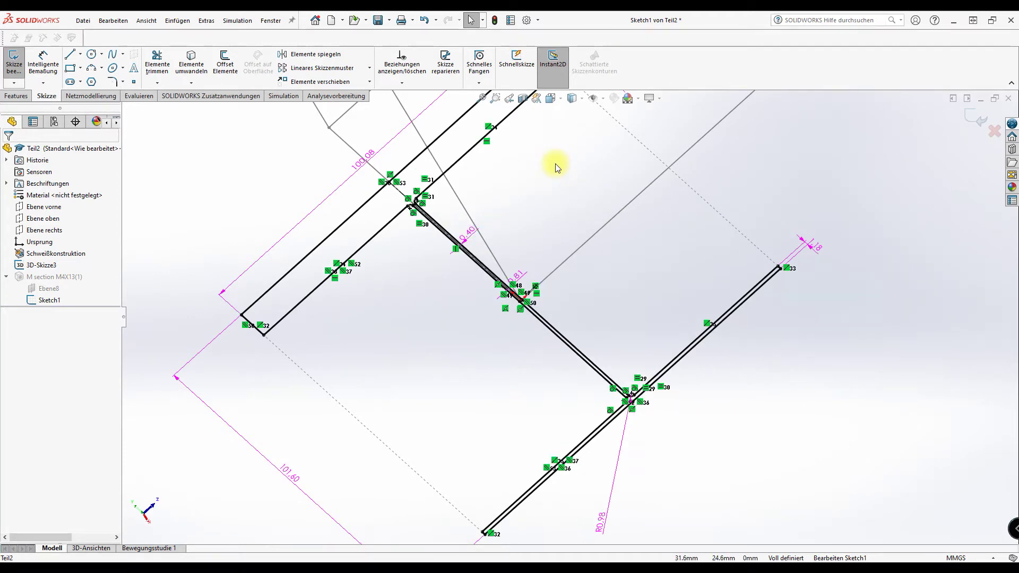
pyautogui.scroll(-1, 549, 177)
pyautogui.scroll(2, 541, 207)
pyautogui.scroll(-1, 562, 230)
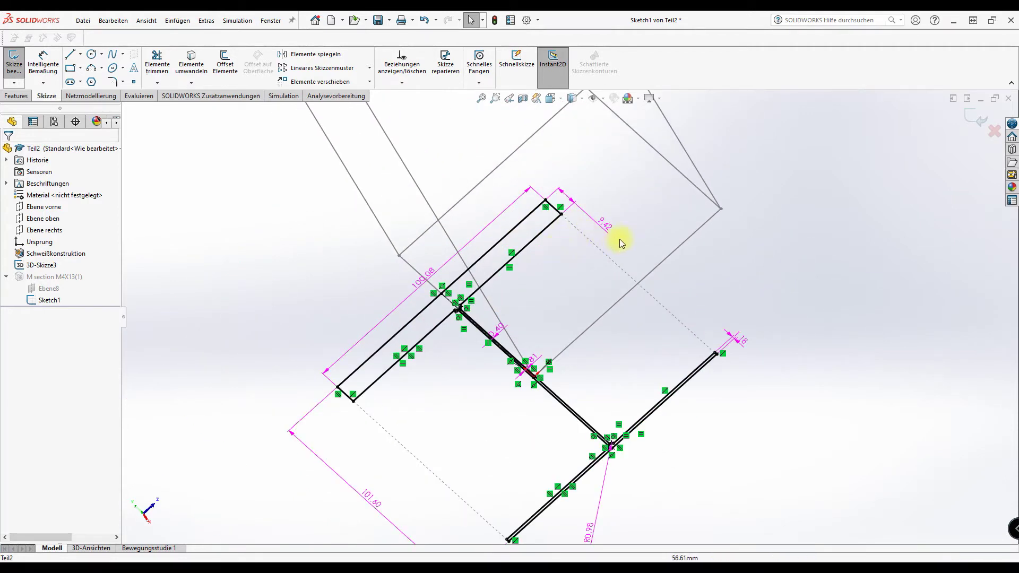
pyautogui.click(604, 227)
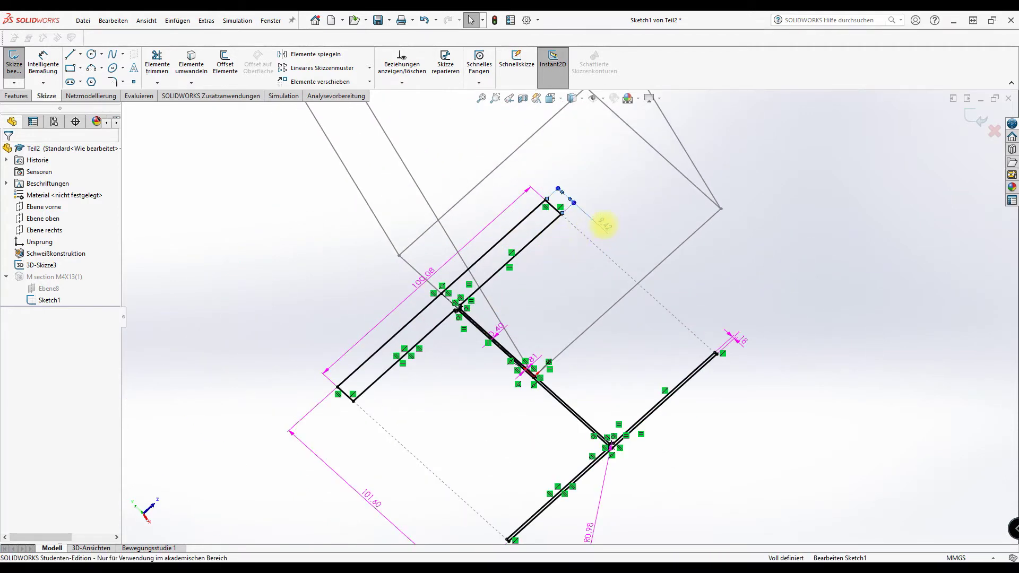
# Step: Divide the 9.42, 100.08 and 101.6 dimensions by 8, giving about 12.51 and 12.70
pyautogui.doubleClick(604, 227)
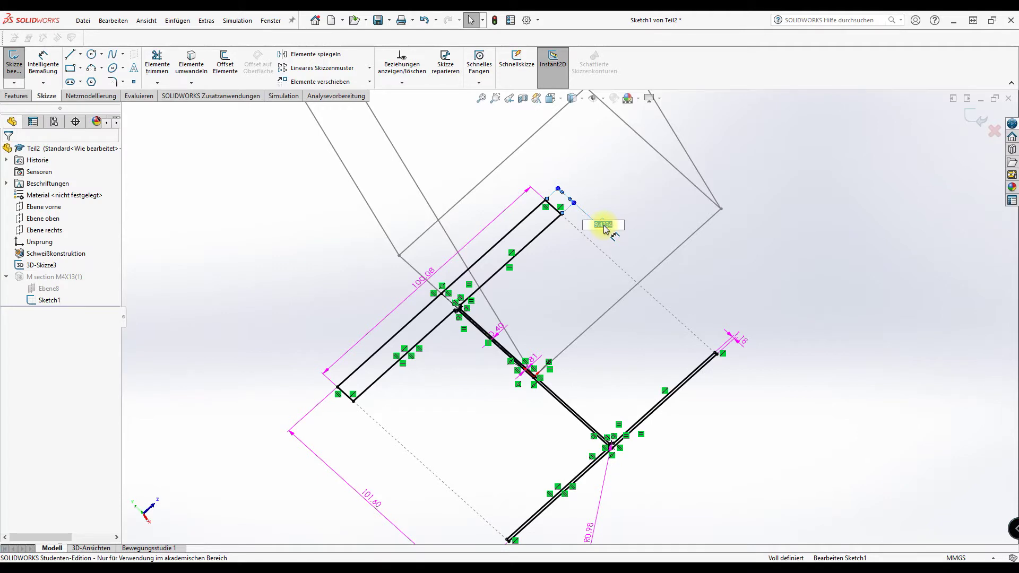
pyautogui.write('/8')
pyautogui.press('Return')
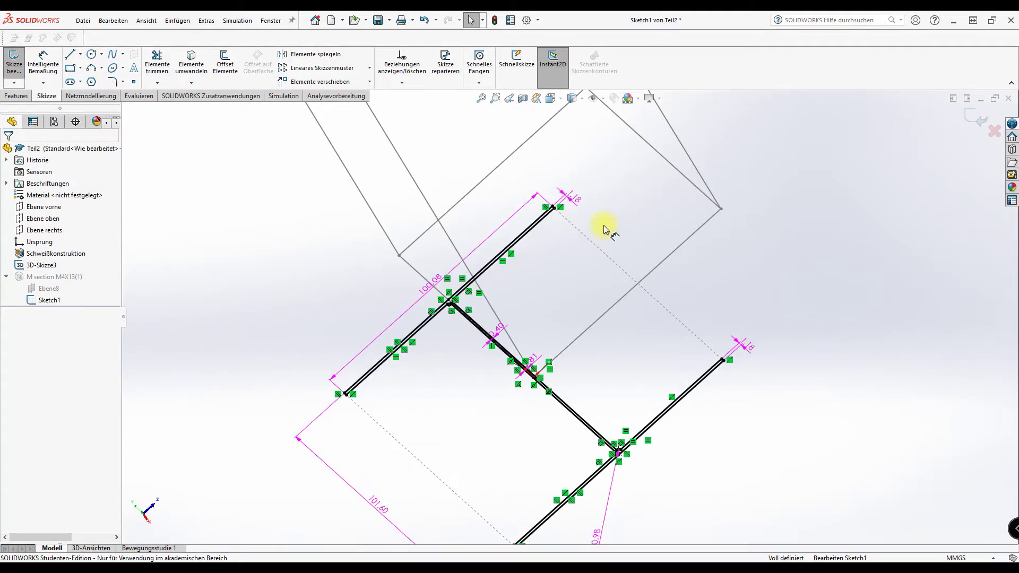
pyautogui.doubleClick(423, 290)
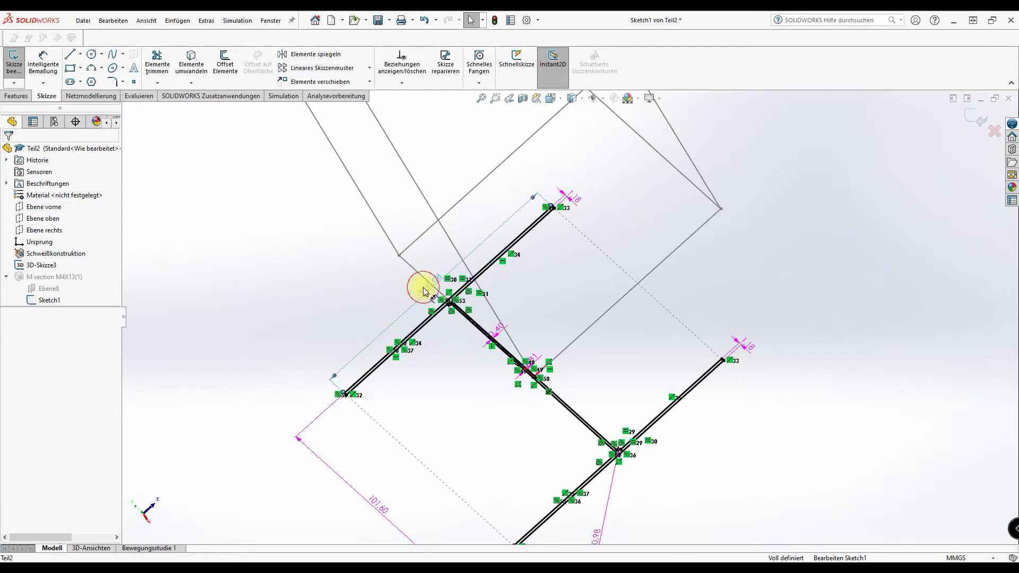
pyautogui.press('Right')
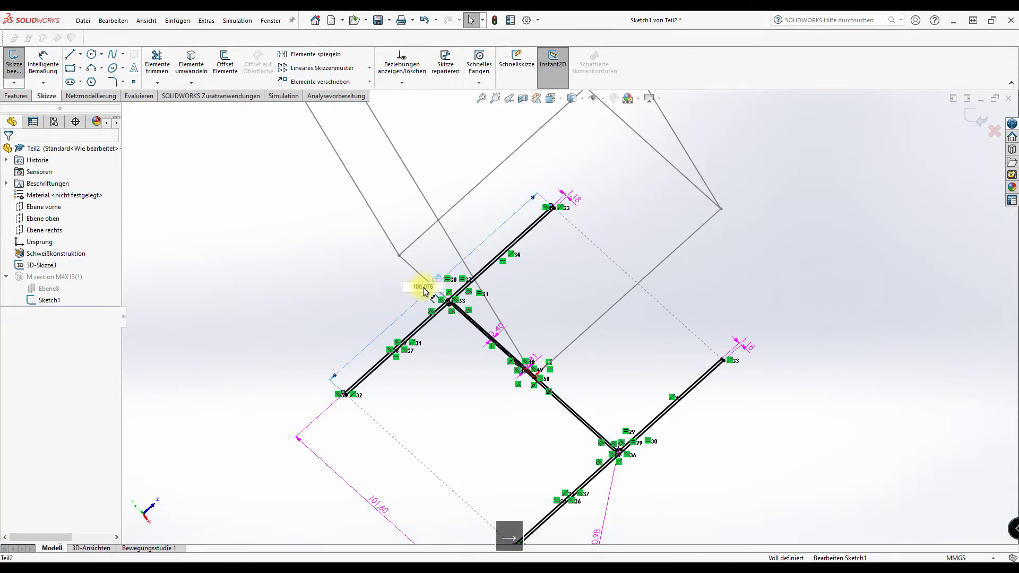
pyautogui.write('/8')
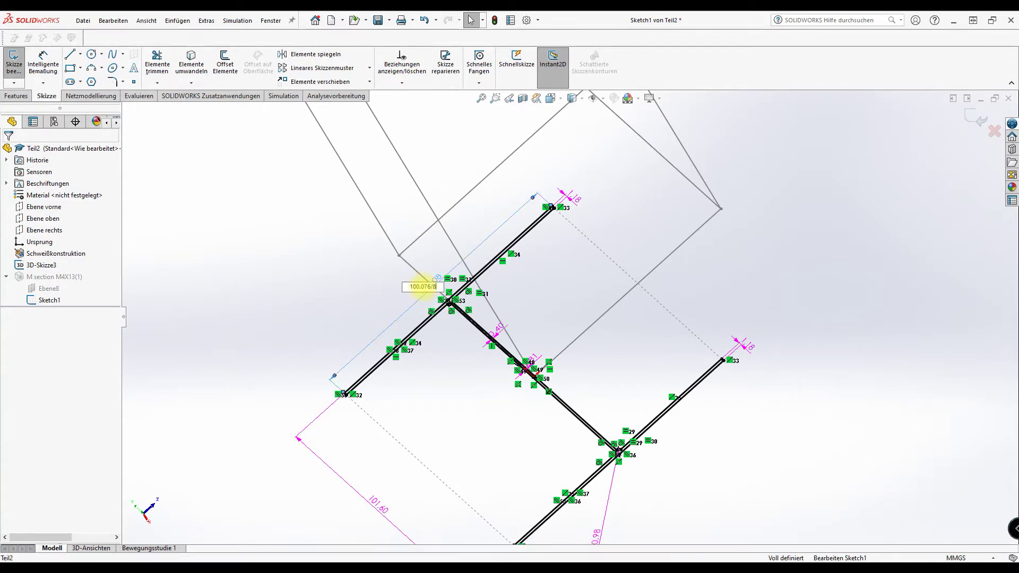
pyautogui.press('Return')
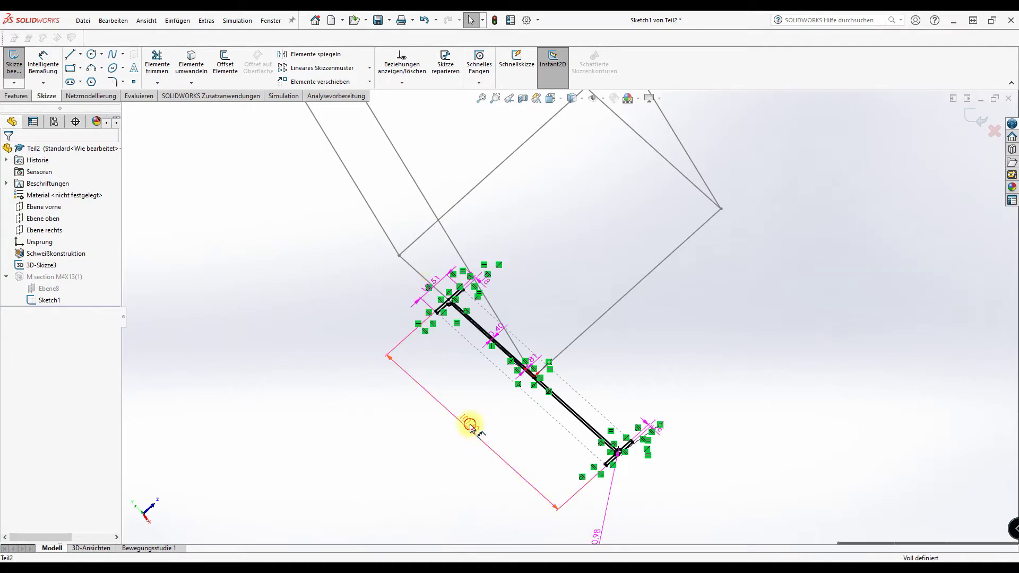
pyautogui.doubleClick(469, 424)
pyautogui.press('Right')
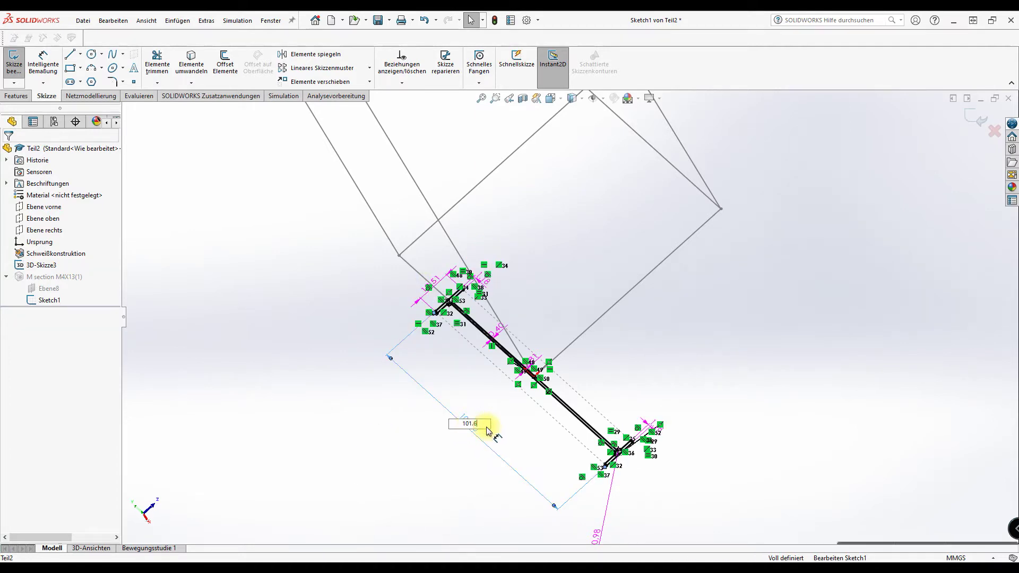
pyautogui.write('/')
pyautogui.press('Return')
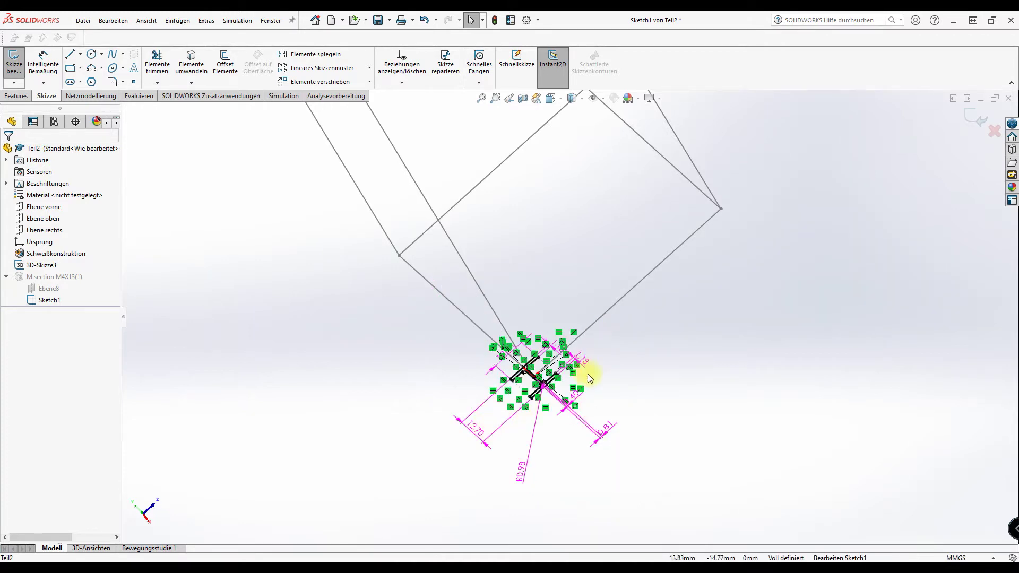
# Step: Exit the profile sketch so the M4X13 member rebuilds much smaller
pyautogui.scroll(-3, 533, 395)
pyautogui.scroll(-2, 479, 417)
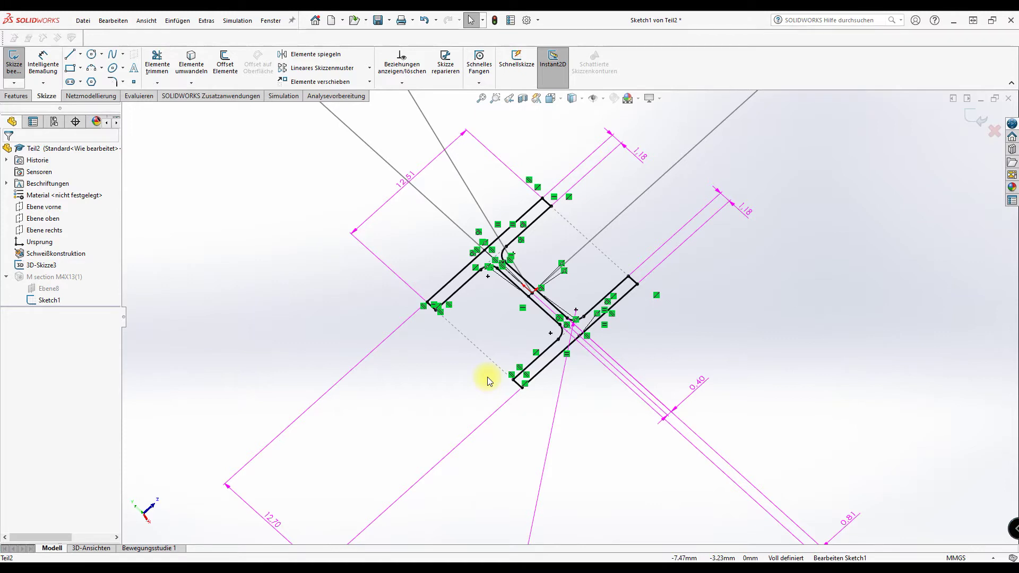
pyautogui.click(968, 114)
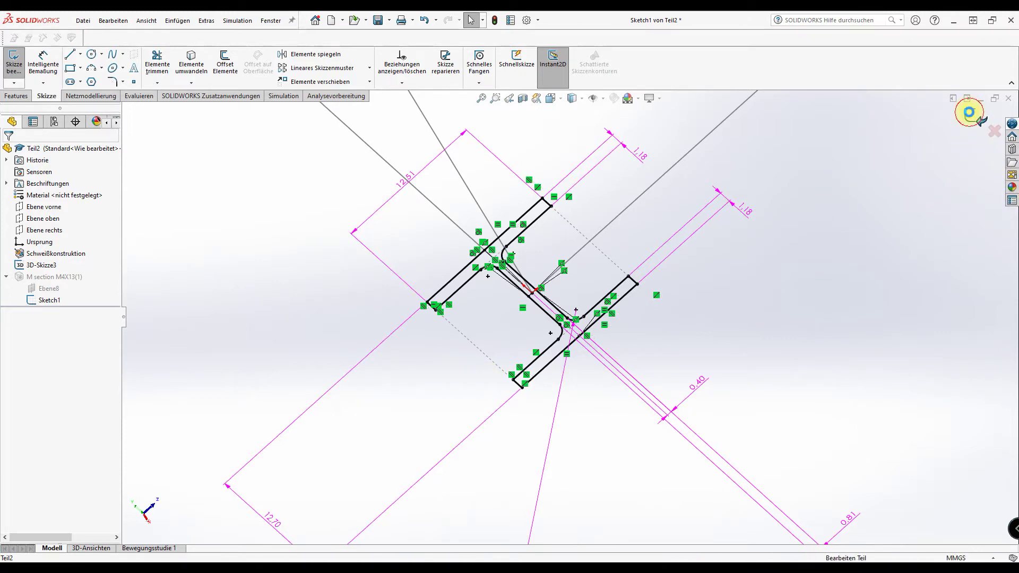
pyautogui.scroll(3, 278, 313)
pyautogui.scroll(2, 237, 318)
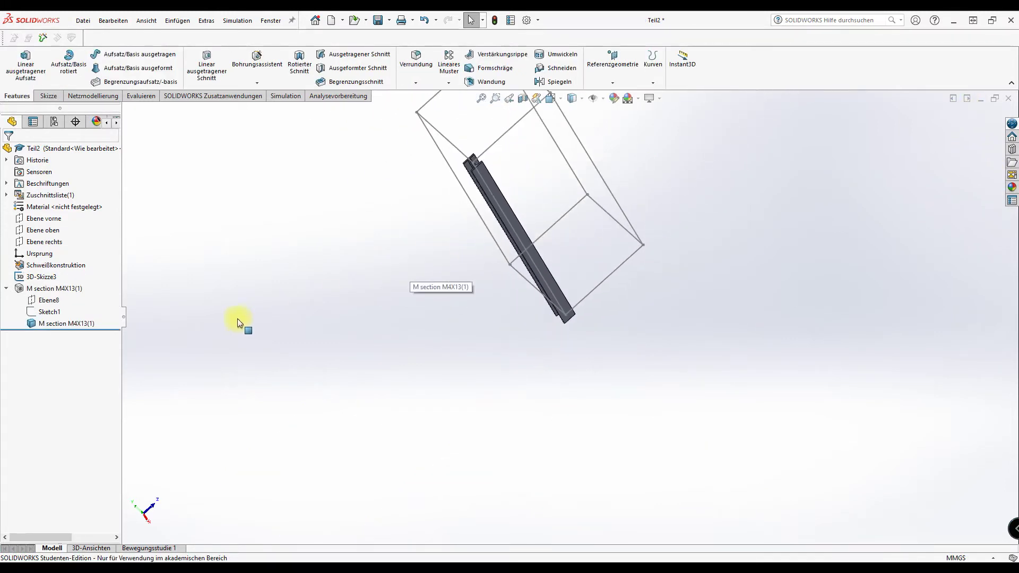
pyautogui.rightClick(24, 292)
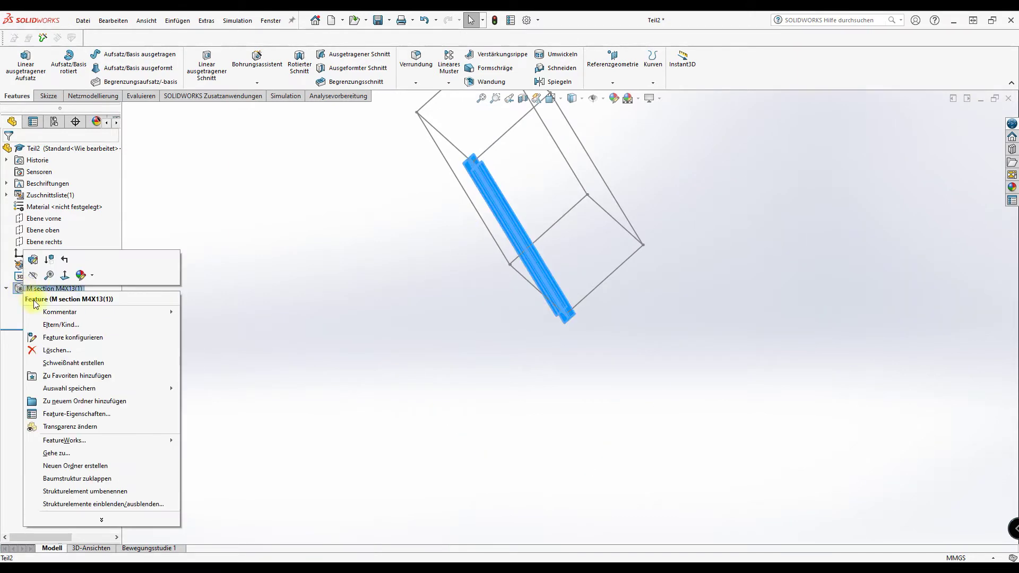
# Step: Extend the member along the top, right and bottom face edges, then start Gruppe2
pyautogui.click(33, 261)
pyautogui.moveTo(434, 246)
pyautogui.mouseDown(button='middle')
pyautogui.moveTo(552, 209)
pyautogui.moveTo(528, 198)
pyautogui.mouseUp(button='middle')
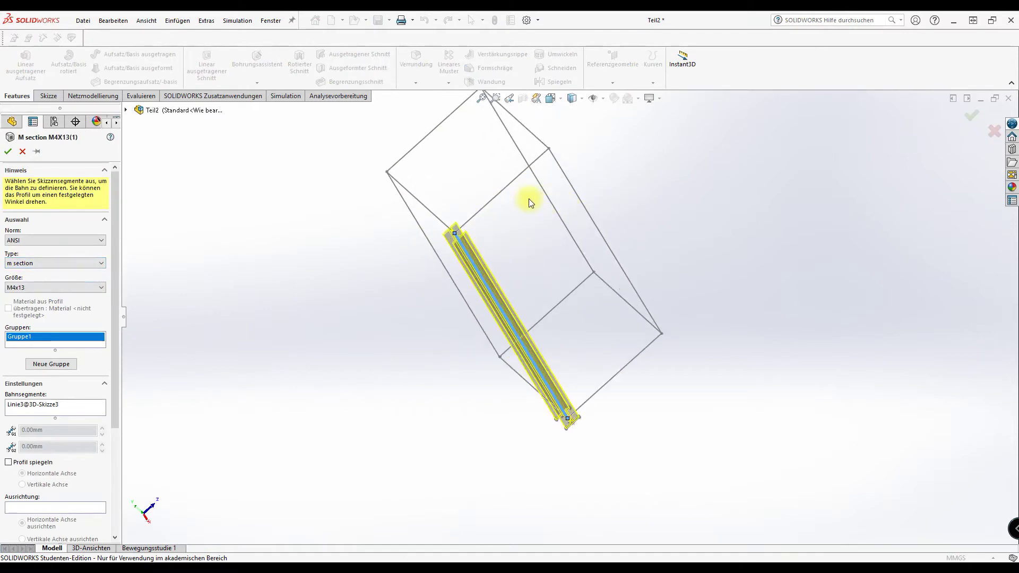
pyautogui.click(499, 192)
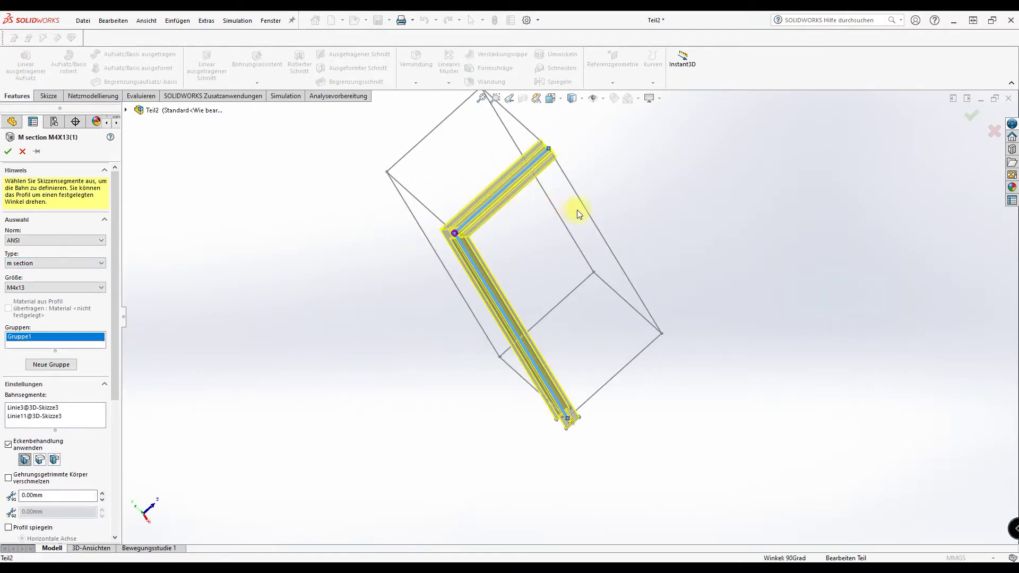
pyautogui.click(591, 214)
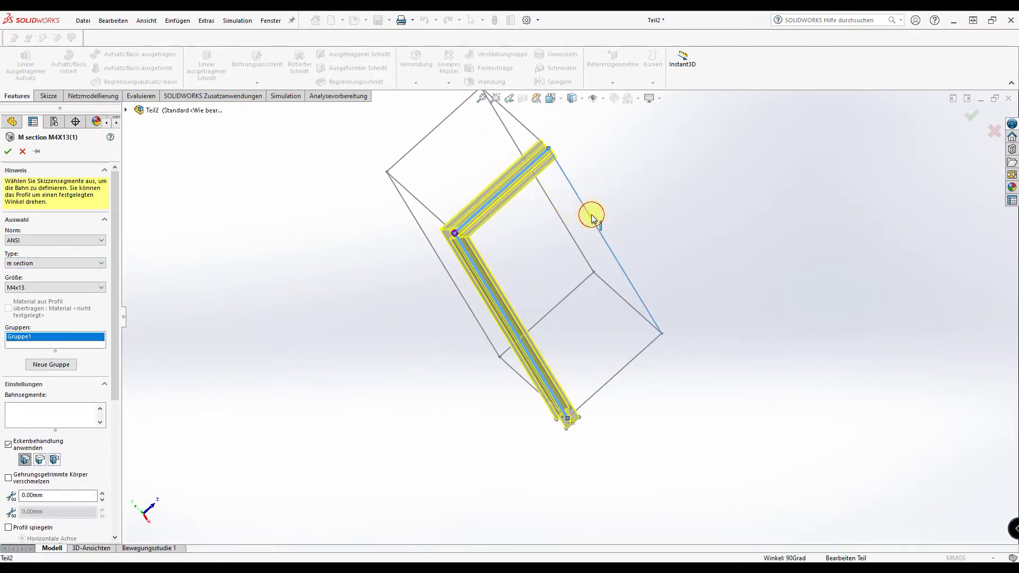
pyautogui.click(628, 365)
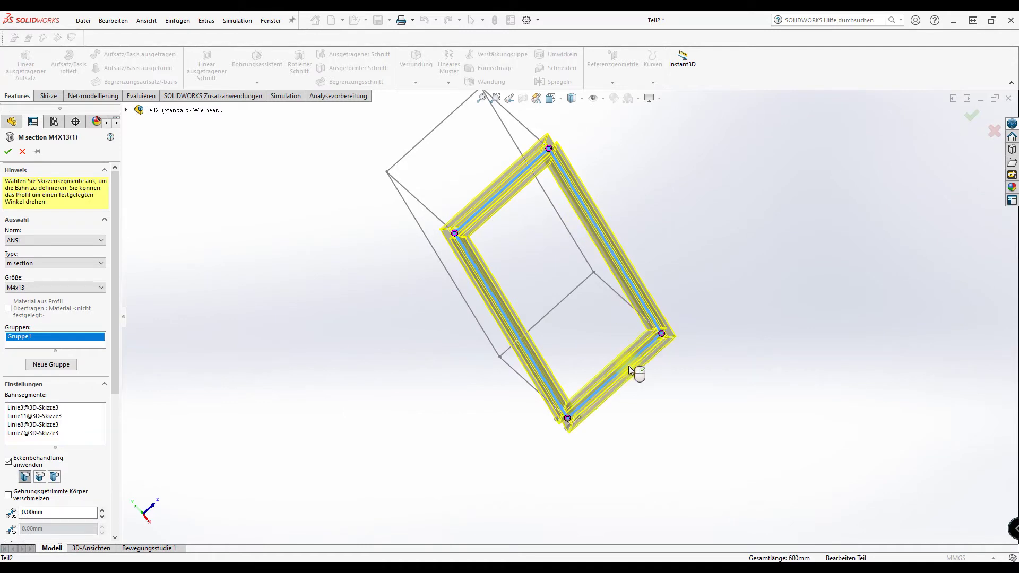
pyautogui.click(68, 367)
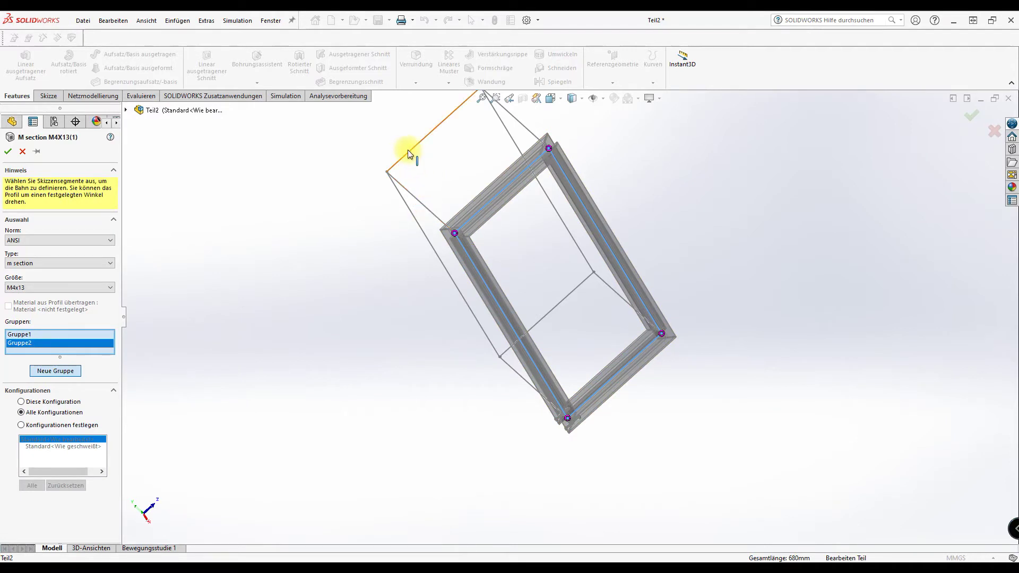
# Step: Add four connecting box edges to Gruppe2
pyautogui.click(418, 199)
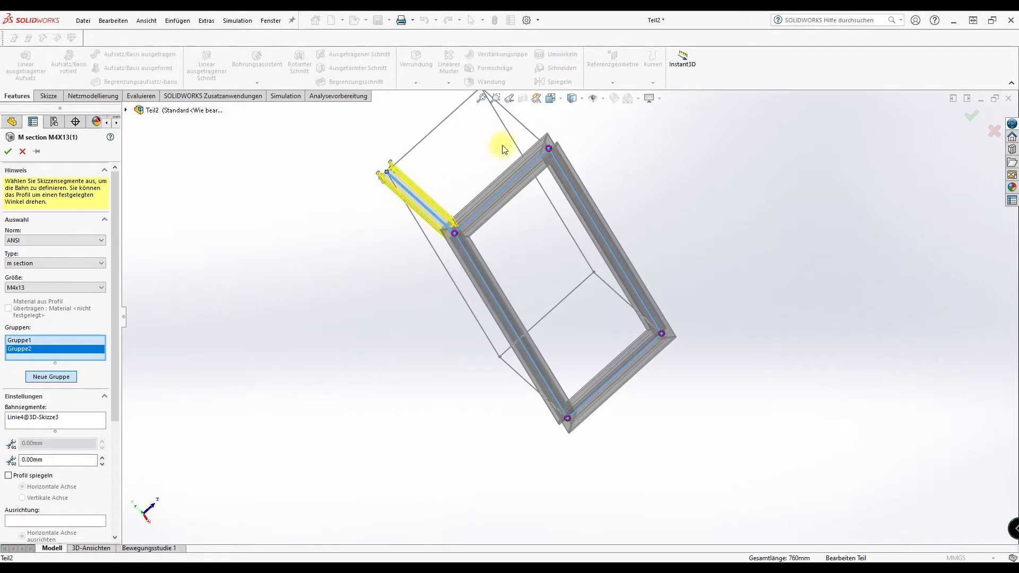
pyautogui.click(527, 128)
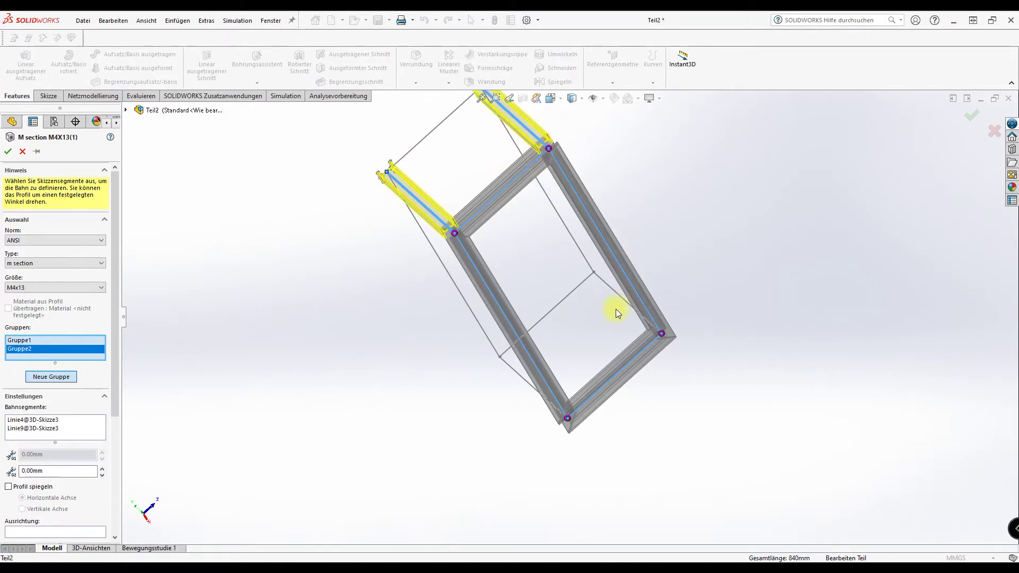
pyautogui.click(616, 293)
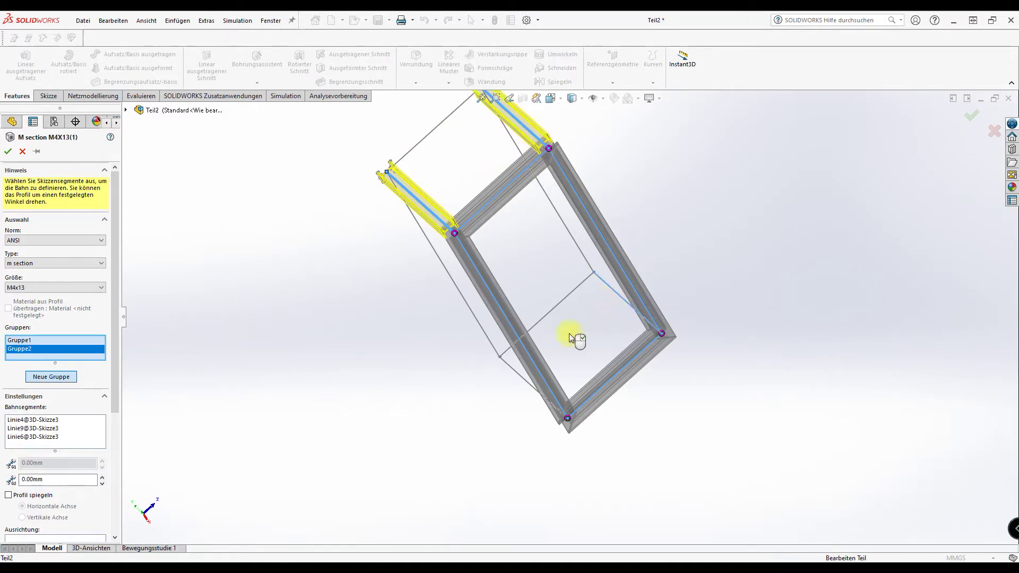
pyautogui.click(522, 385)
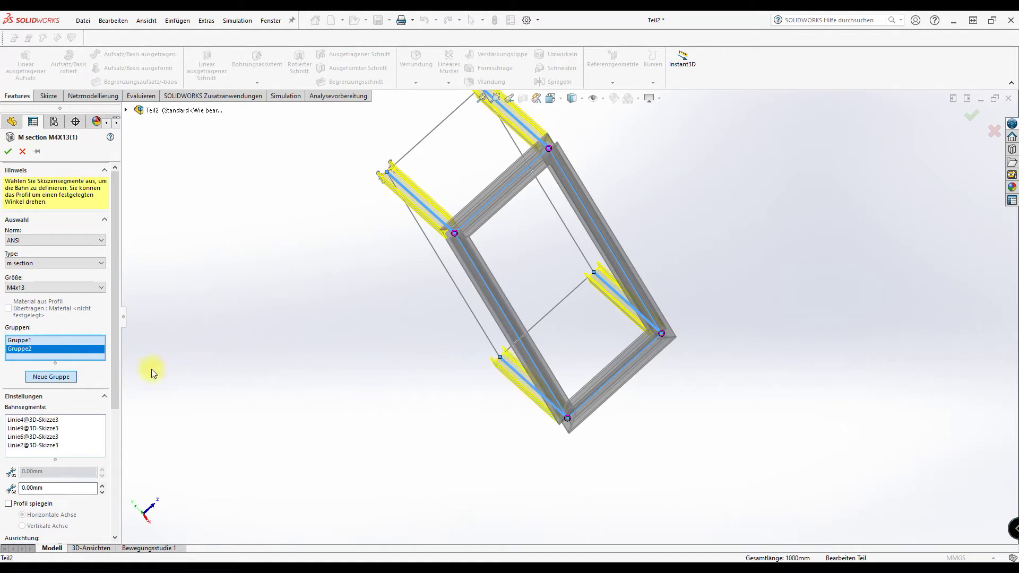
# Step: Create Gruppe3 and add four sketch edges closing it into a rectangle
pyautogui.click(47, 377)
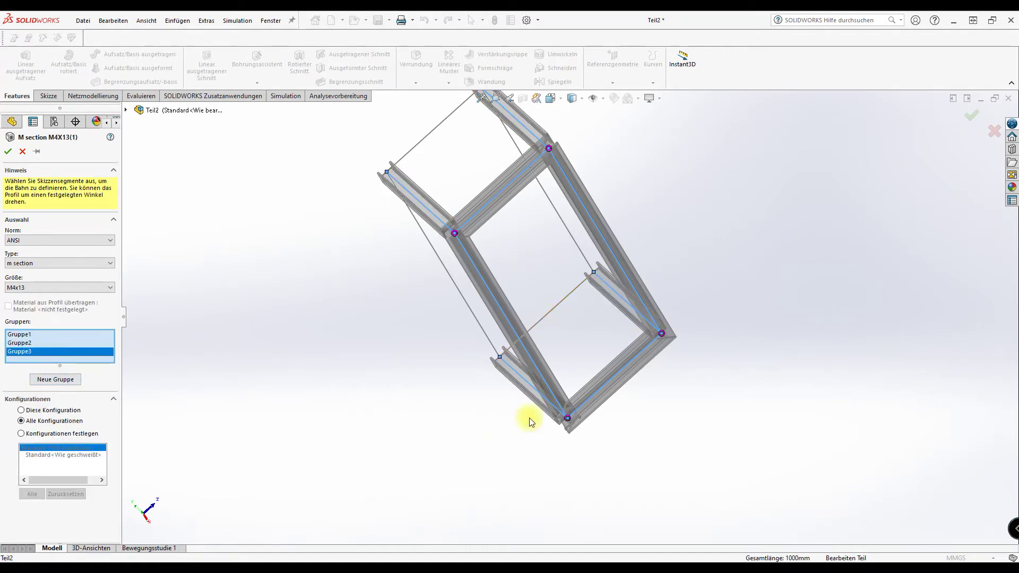
pyautogui.click(535, 324)
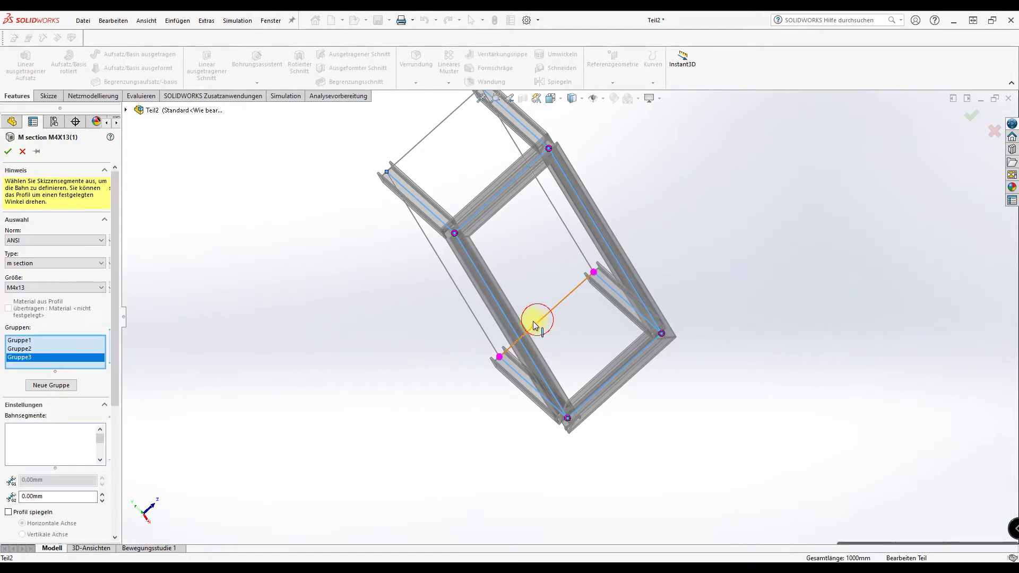
pyautogui.click(477, 320)
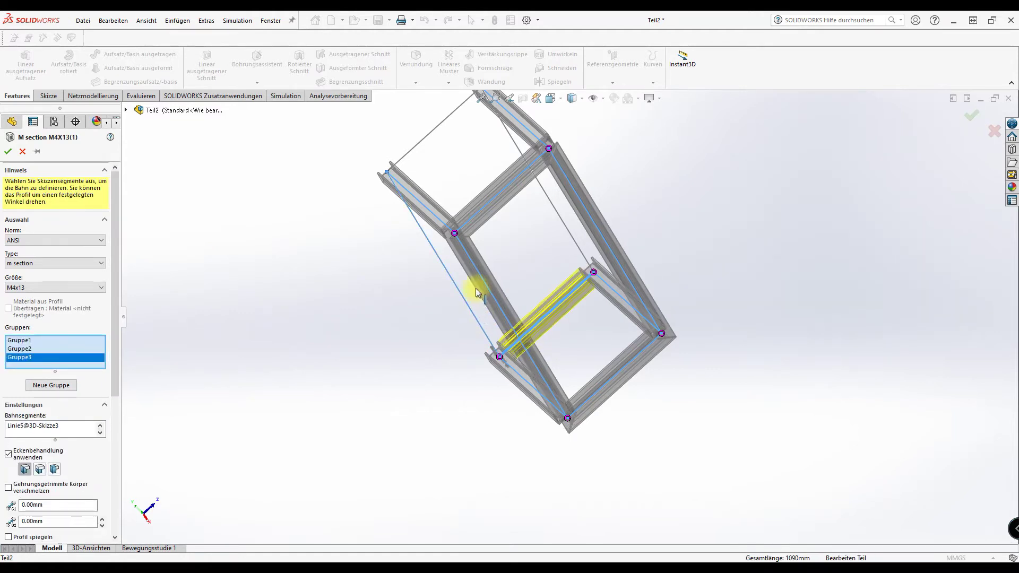
pyautogui.click(516, 183)
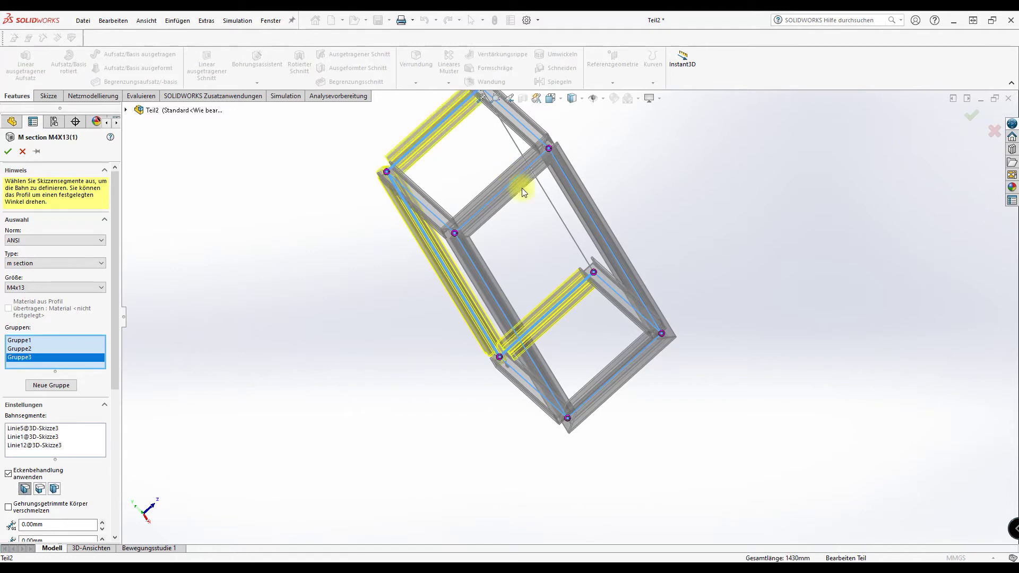
pyautogui.click(567, 225)
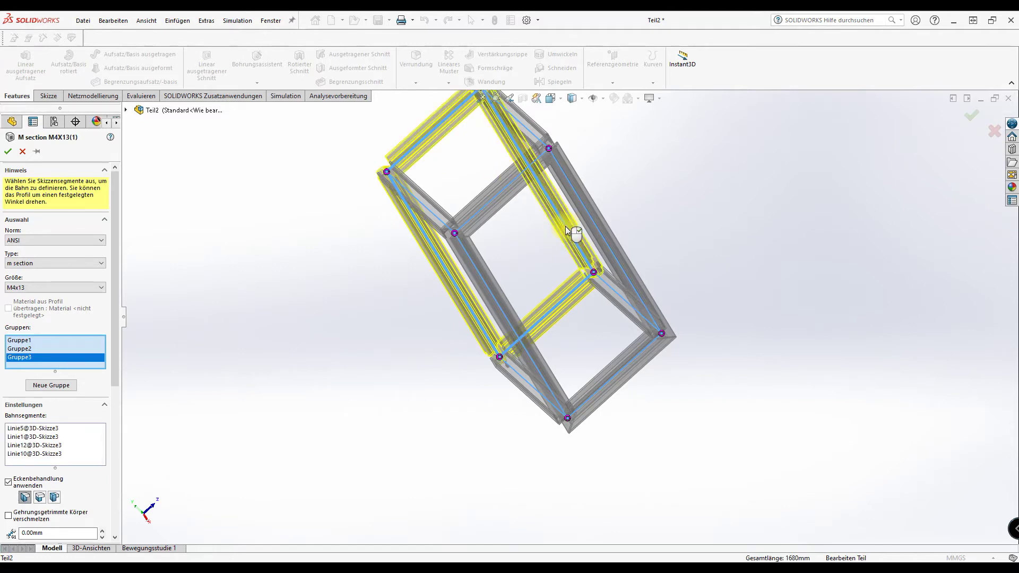
pyautogui.scroll(-5, 470, 234)
pyautogui.moveTo(473, 270); pyautogui.dragTo(597, 380, button='middle')
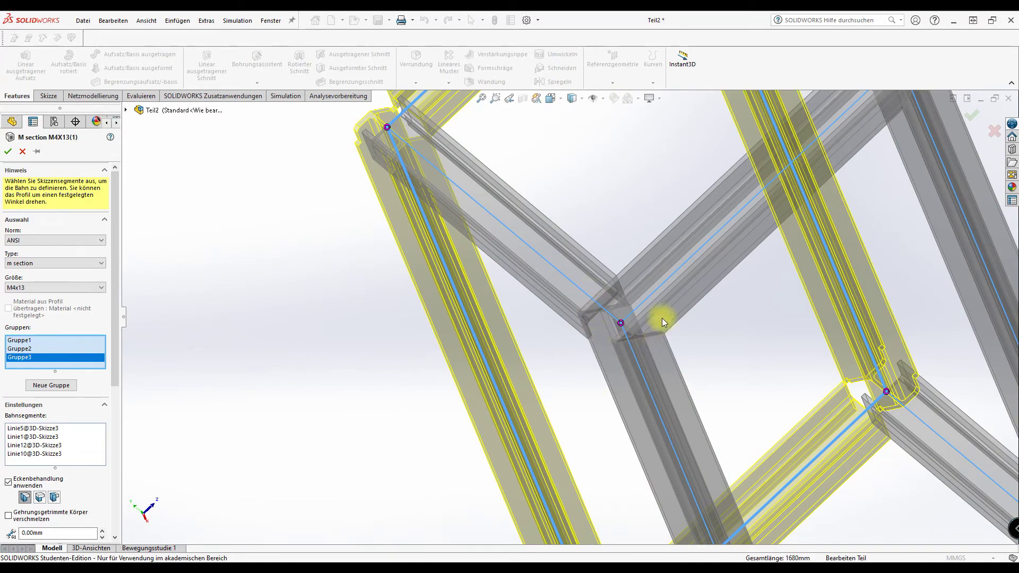
pyautogui.moveTo(529, 178)
pyautogui.mouseDown(button='middle')
pyautogui.moveTo(613, 254)
pyautogui.moveTo(336, 404)
pyautogui.mouseUp(button='middle')
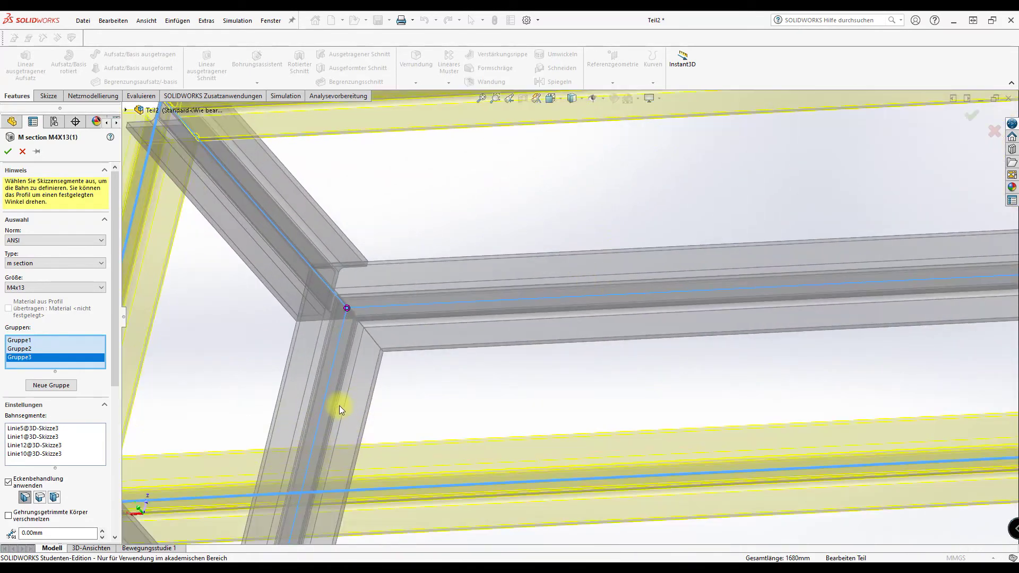
pyautogui.scroll(5, 353, 355)
pyautogui.scroll(-3, 454, 357)
pyautogui.scroll(-3, 471, 352)
pyautogui.moveTo(471, 352)
pyautogui.mouseDown(button='middle')
pyautogui.moveTo(544, 350)
pyautogui.moveTo(523, 302)
pyautogui.moveTo(496, 313)
pyautogui.moveTo(508, 353)
pyautogui.mouseUp(button='middle')
pyautogui.moveTo(463, 189)
pyautogui.mouseDown(button='middle')
pyautogui.moveTo(482, 285)
pyautogui.moveTo(452, 317)
pyautogui.moveTo(471, 325)
pyautogui.moveTo(484, 245)
pyautogui.moveTo(494, 241)
pyautogui.moveTo(502, 275)
pyautogui.moveTo(666, 266)
pyautogui.moveTo(706, 214)
pyautogui.moveTo(699, 186)
pyautogui.mouseUp(button='middle')
# Step: Confirm the member feature and inspect the twelve M4X13 beams and their corner joints
pyautogui.click(971, 115)
pyautogui.scroll(-3, 642, 154)
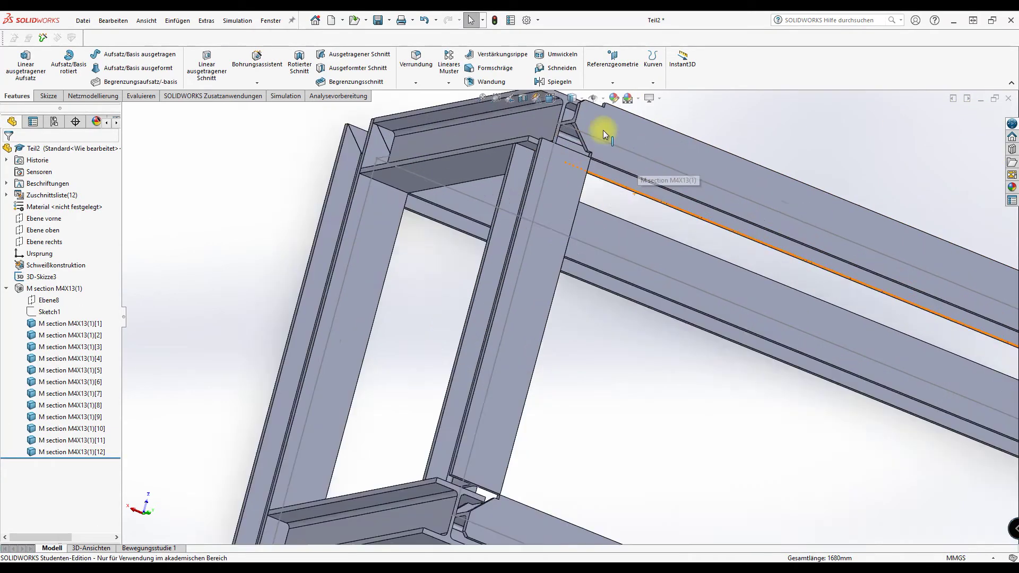
pyautogui.scroll(-3, 603, 130)
pyautogui.moveTo(594, 148)
pyautogui.mouseDown(button='middle')
pyautogui.moveTo(589, 177)
pyautogui.moveTo(555, 155)
pyautogui.moveTo(564, 175)
pyautogui.moveTo(610, 174)
pyautogui.moveTo(620, 192)
pyautogui.mouseUp(button='middle')
pyautogui.scroll(10, 690, 371)
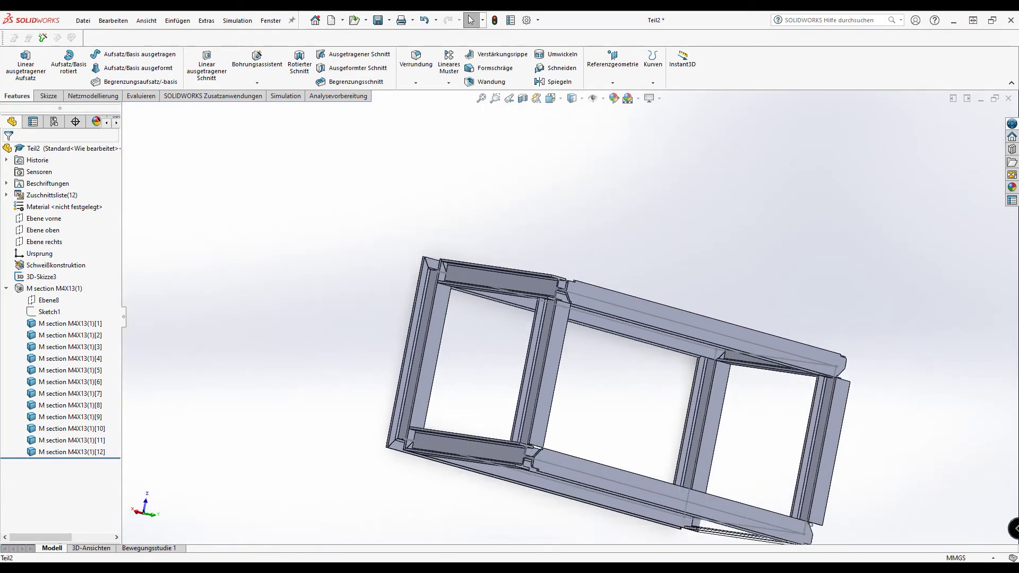
# Step: Reopen the M section M4X13(1) structural member feature for editing
pyautogui.click(7, 290)
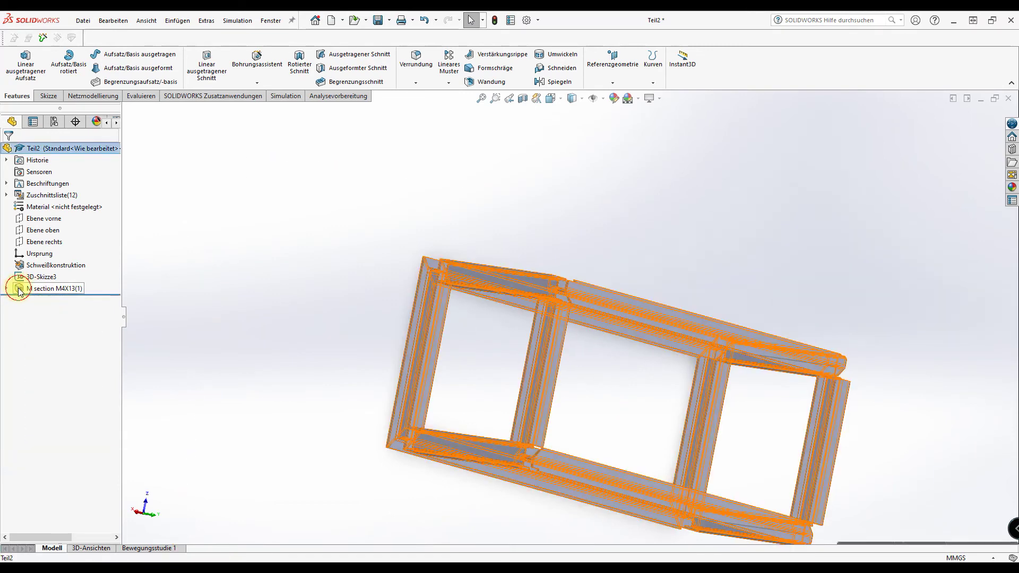
pyautogui.click(19, 288)
pyautogui.click(25, 257)
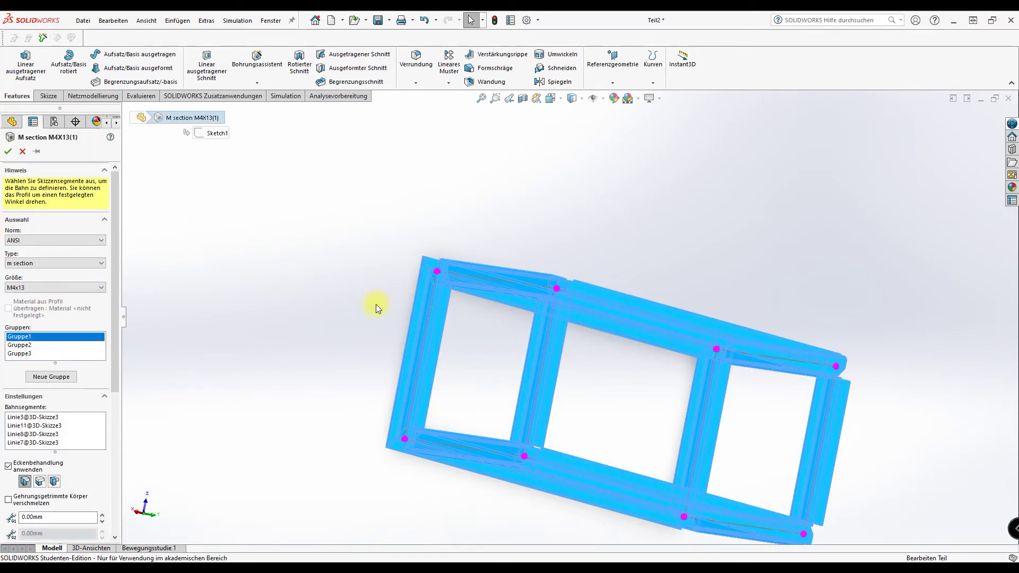
pyautogui.scroll(5, 584, 345)
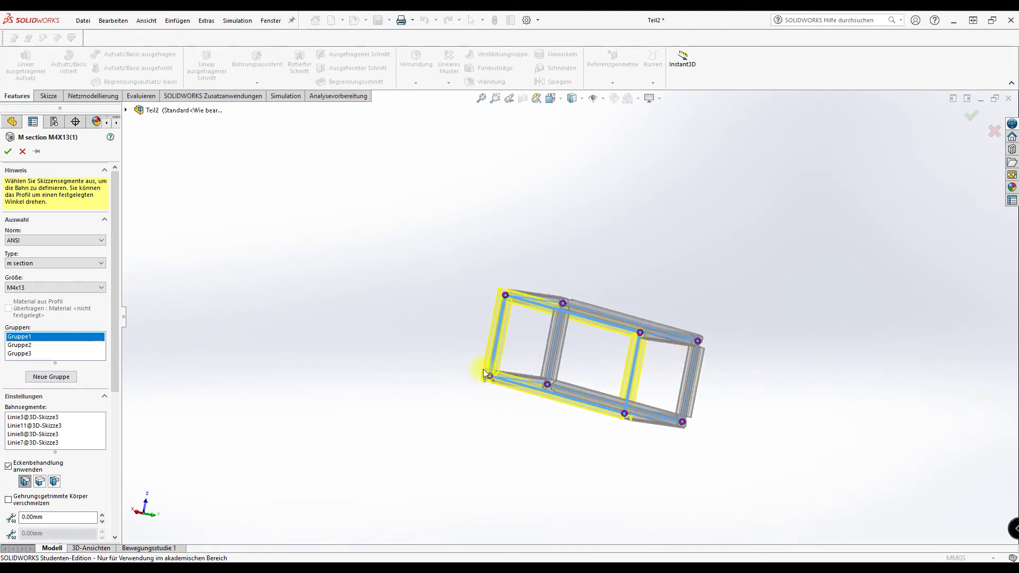
# Step: Delete Gruppe2 and Gruppe3, leaving only the Gruppe1 rectangle
pyautogui.click(21, 345)
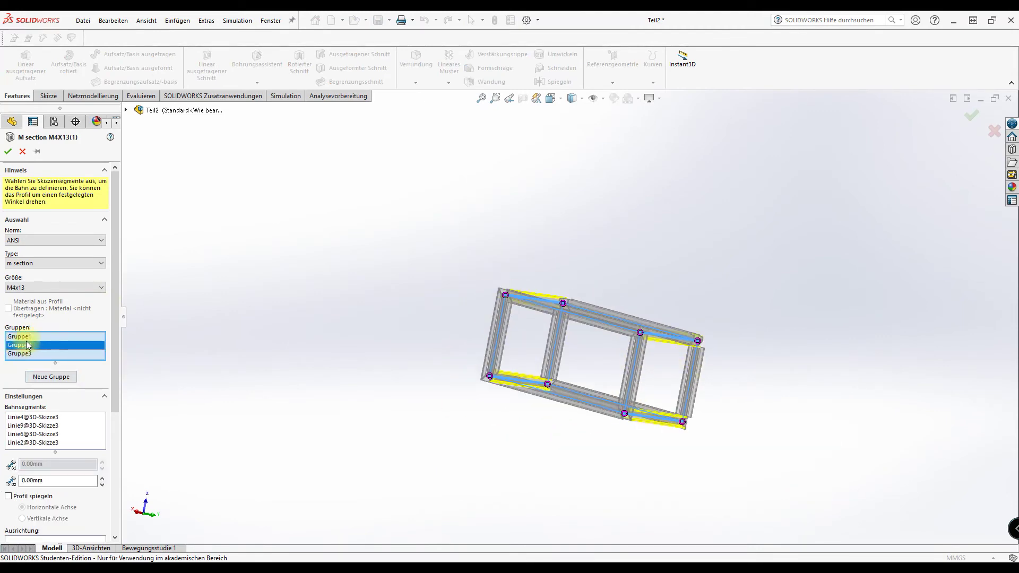
pyautogui.press('Delete')
pyautogui.click(26, 345)
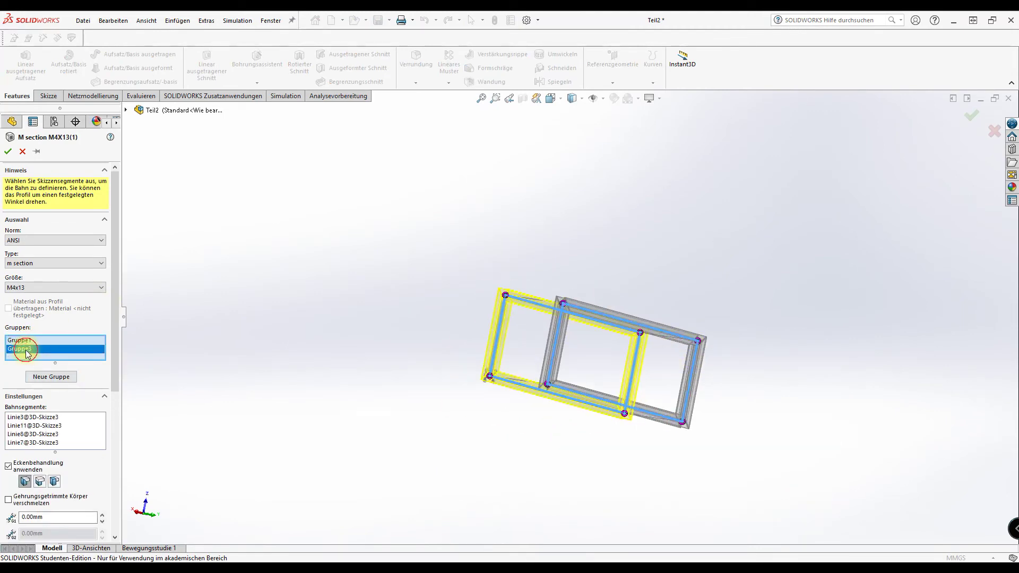
pyautogui.press('Delete')
pyautogui.moveTo(626, 390)
pyautogui.mouseDown(button='middle')
pyautogui.moveTo(582, 445)
pyautogui.moveTo(585, 486)
pyautogui.mouseUp(button='middle')
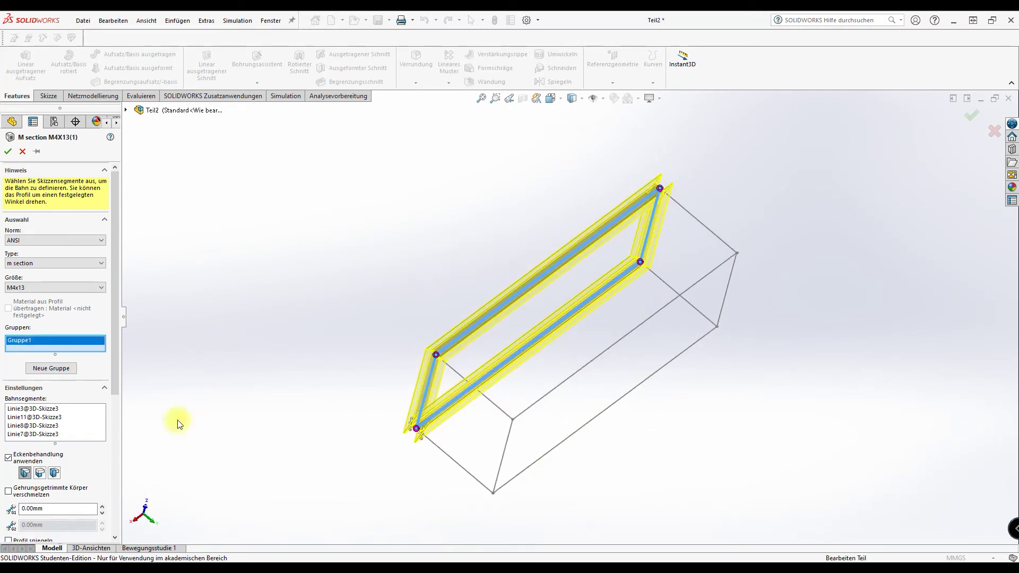
# Step: Add a new member group for the second rectangle using edges Linie10, 12, 1 and 5
pyautogui.click(48, 374)
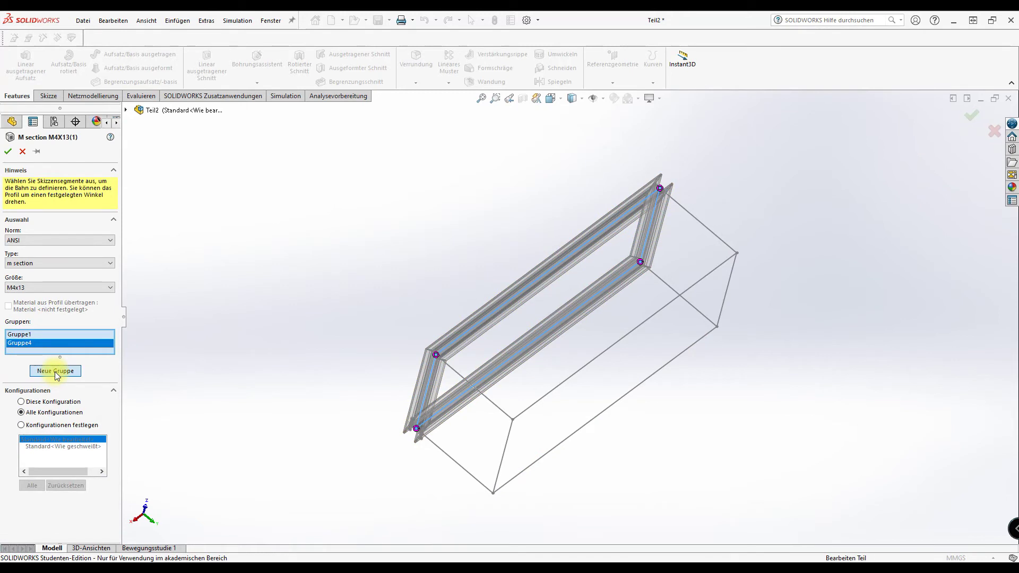
pyautogui.click(557, 393)
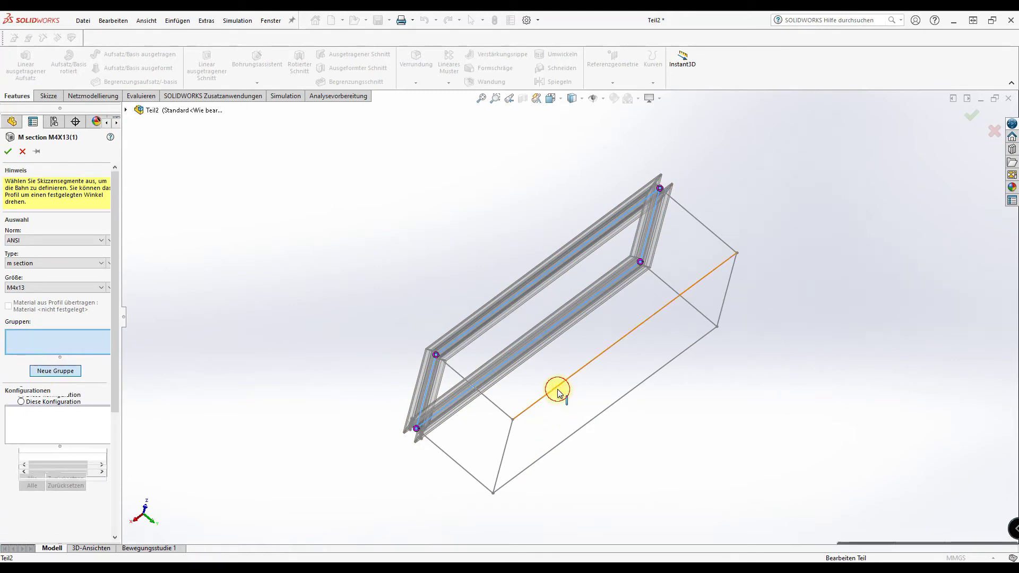
pyautogui.click(720, 314)
pyautogui.click(656, 378)
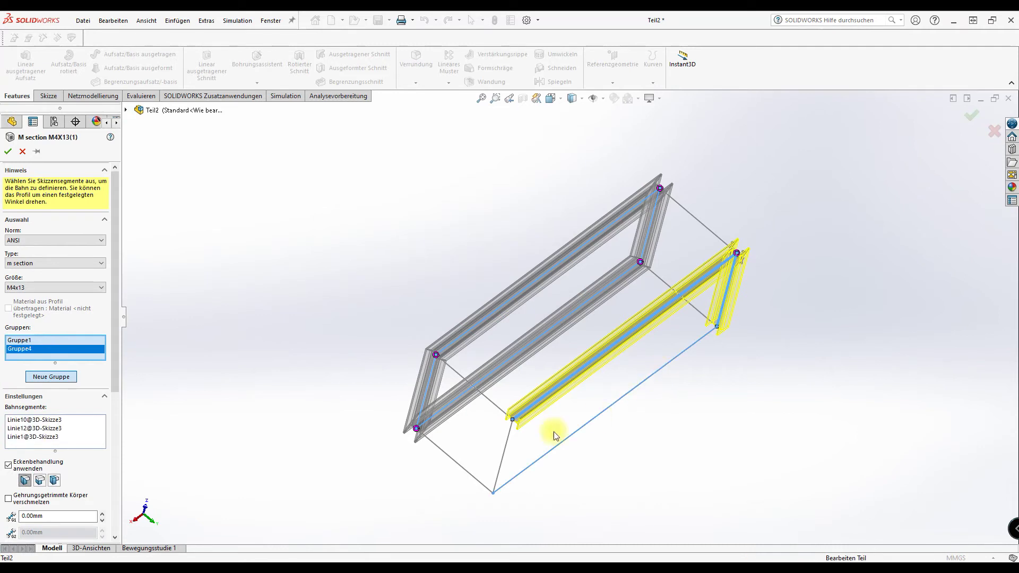
pyautogui.click(507, 453)
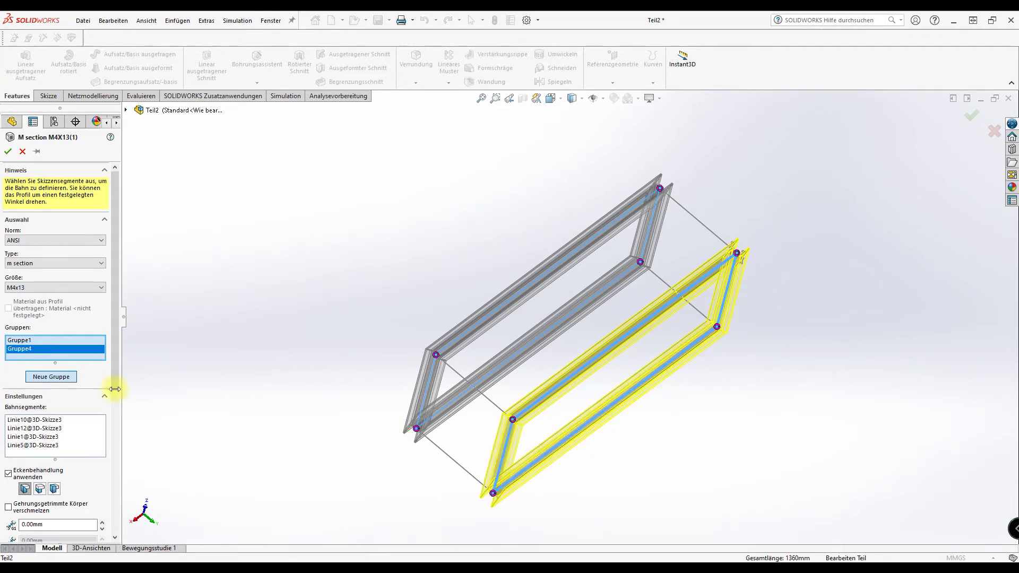
# Step: Group the four connecting edges Linie6, 2, 4 and 9 as members and confirm the feature
pyautogui.click(55, 380)
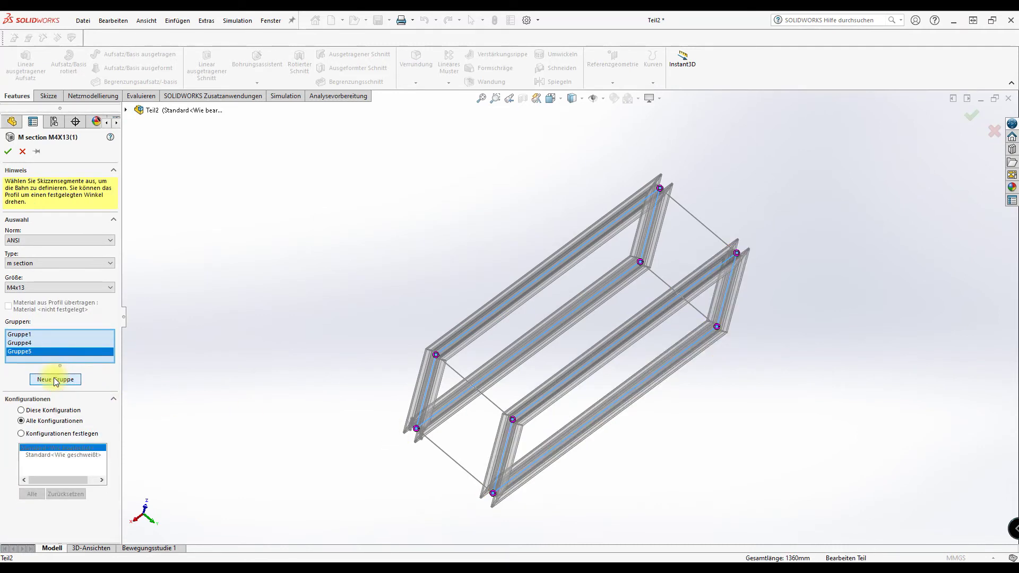
pyautogui.click(480, 395)
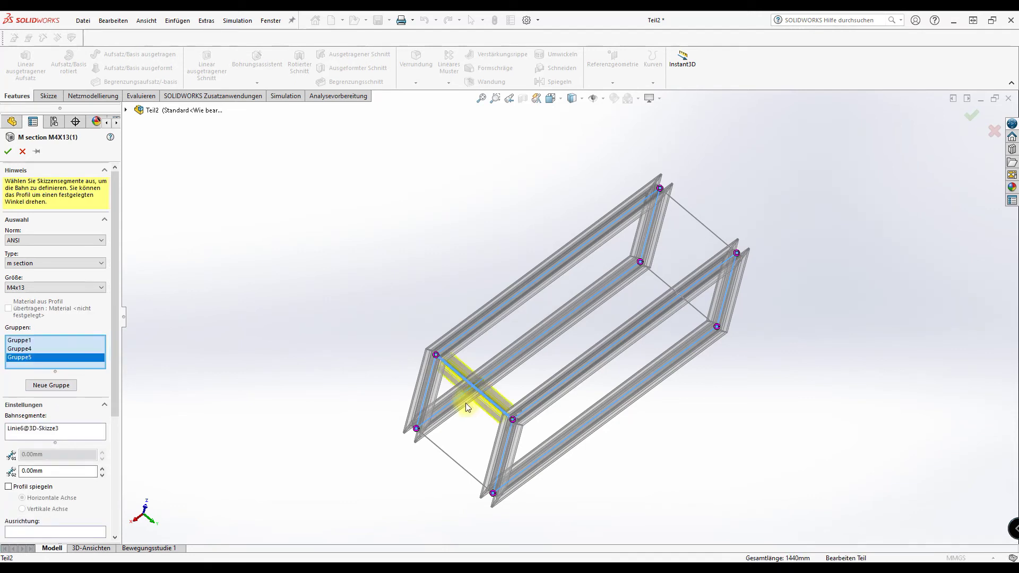
pyautogui.click(454, 462)
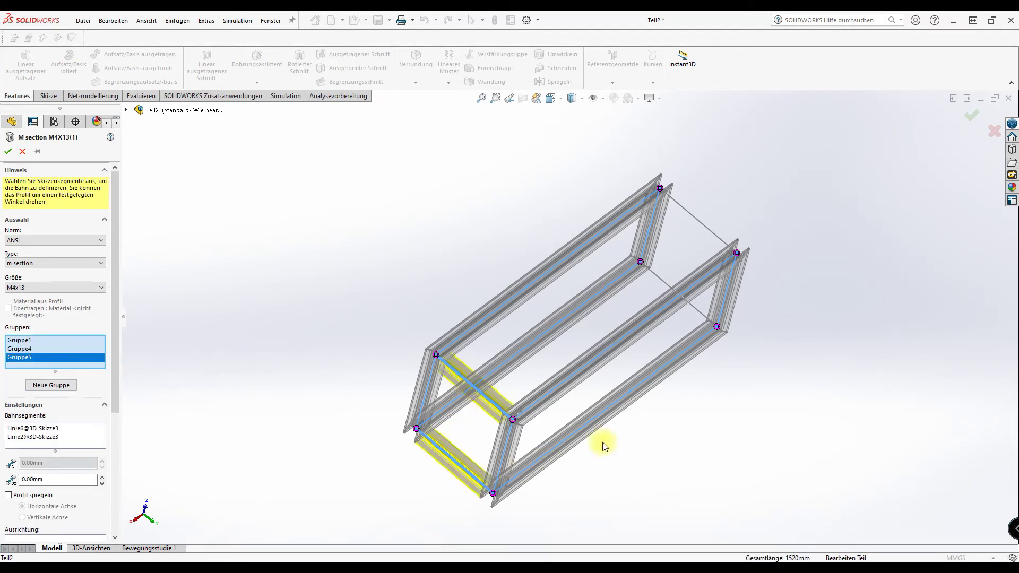
pyautogui.click(698, 312)
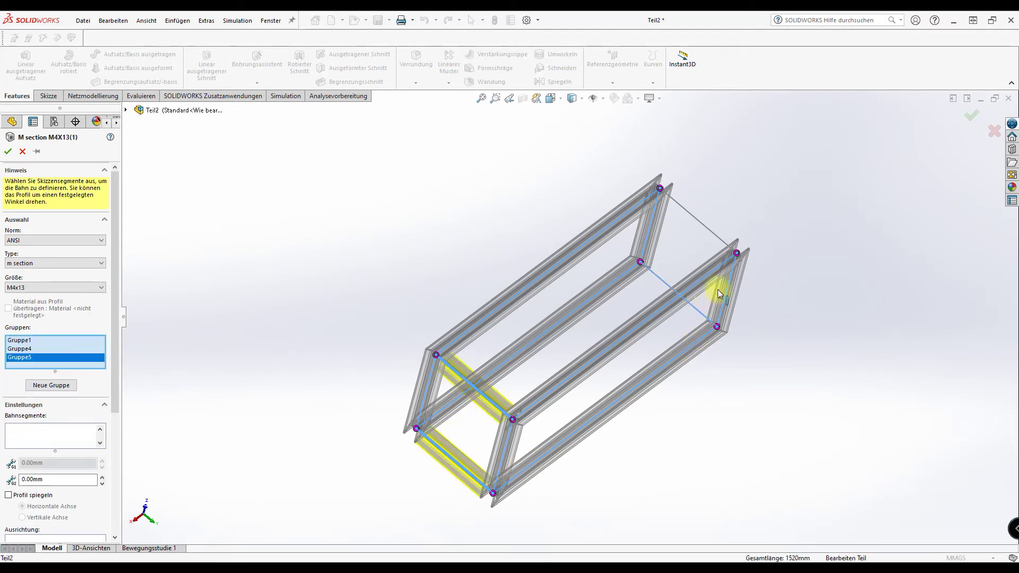
pyautogui.click(713, 239)
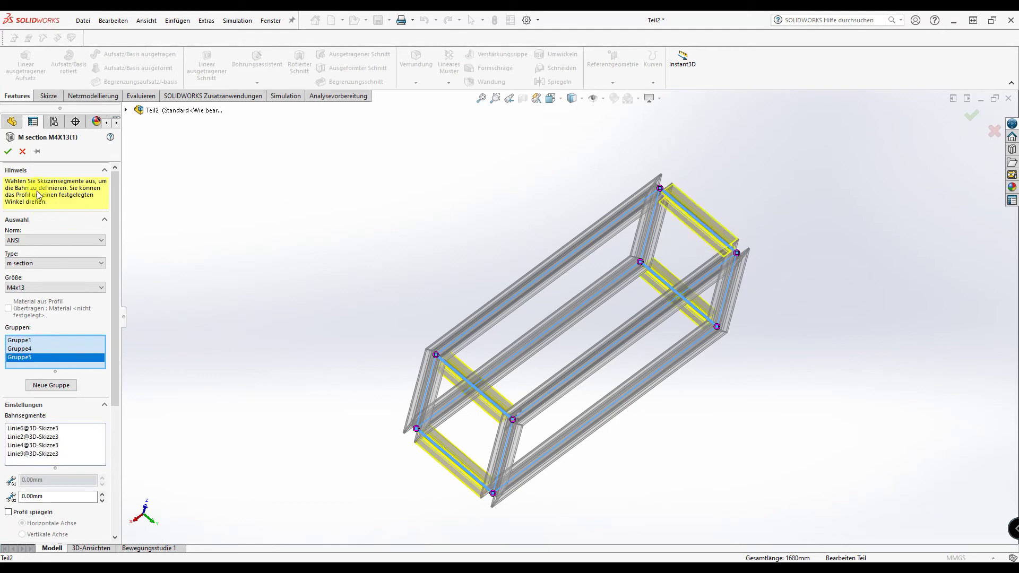
pyautogui.click(8, 150)
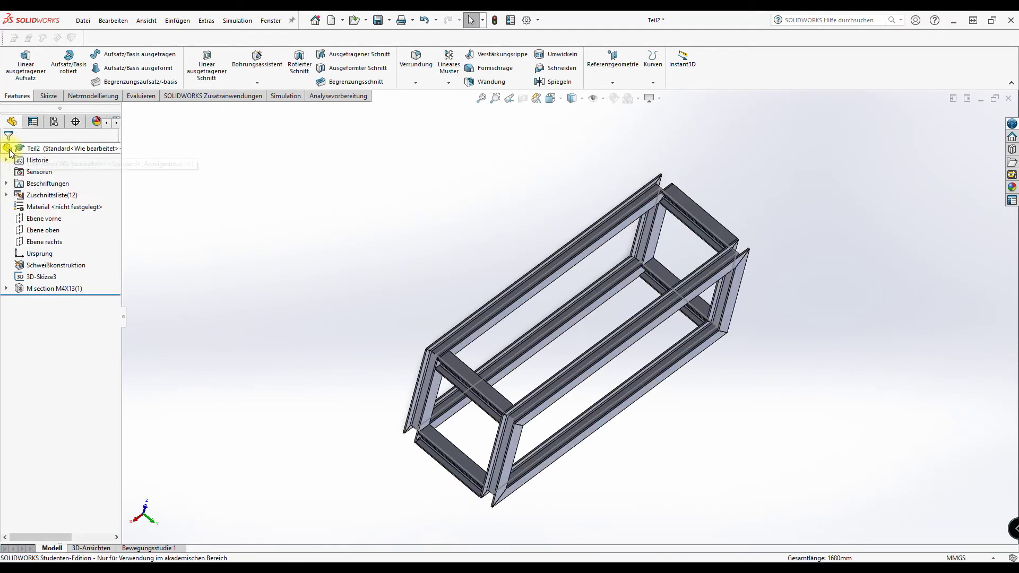
pyautogui.scroll(-5, 402, 355)
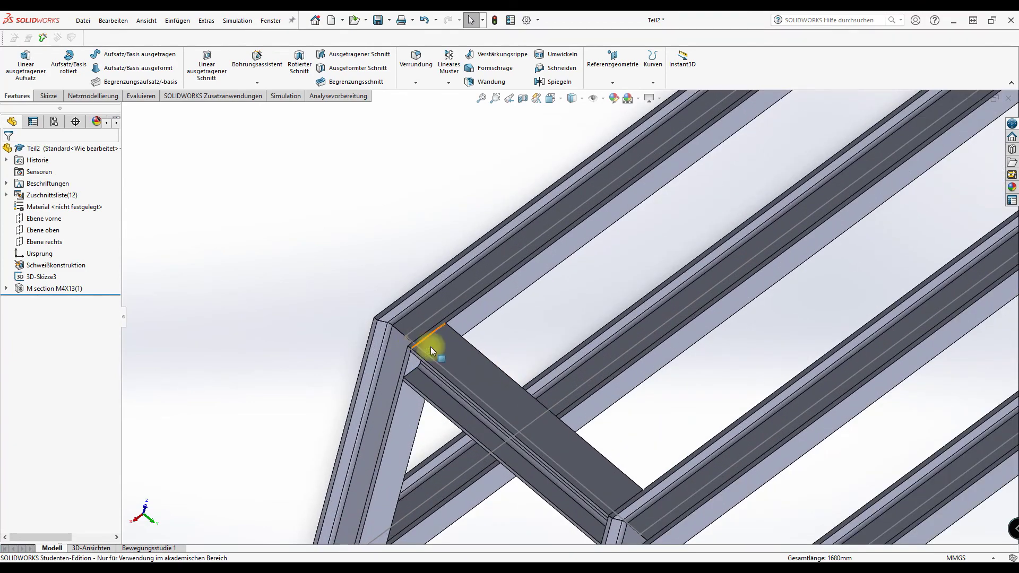
pyautogui.click(431, 350)
pyautogui.moveTo(455, 329)
pyautogui.mouseDown(button='middle')
pyautogui.moveTo(480, 255)
pyautogui.moveTo(466, 184)
pyautogui.moveTo(439, 154)
pyautogui.moveTo(432, 187)
pyautogui.moveTo(471, 243)
pyautogui.moveTo(511, 176)
pyautogui.moveTo(513, 99)
pyautogui.mouseUp(button='middle')
pyautogui.press('Escape')
pyautogui.scroll(3, 533, 378)
pyautogui.moveTo(532, 378)
pyautogui.mouseDown(button='middle')
pyautogui.moveTo(480, 425)
pyautogui.moveTo(575, 413)
pyautogui.moveTo(561, 405)
pyautogui.mouseUp(button='middle')
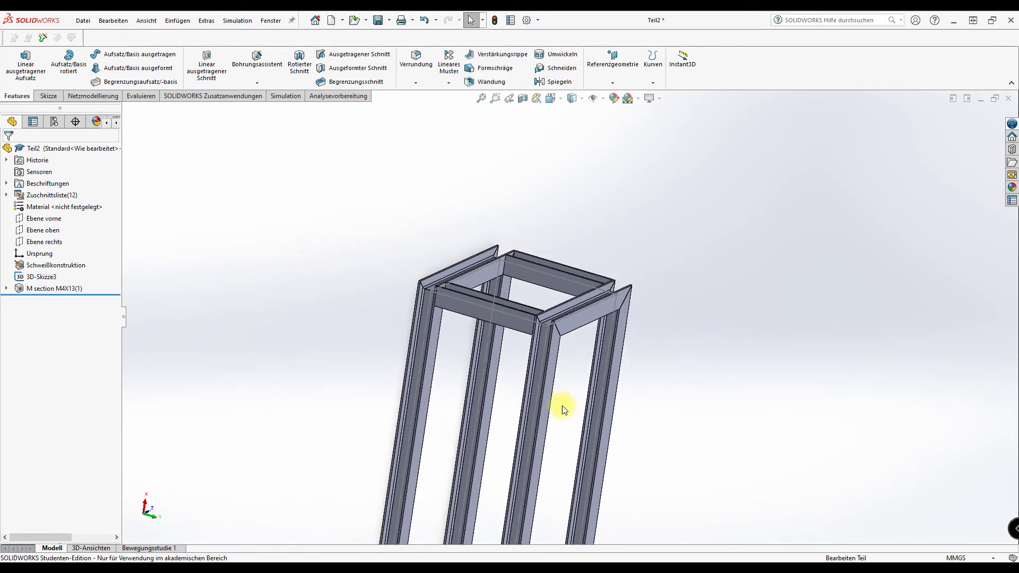
pyautogui.scroll(3, 554, 438)
pyautogui.scroll(-5, 545, 466)
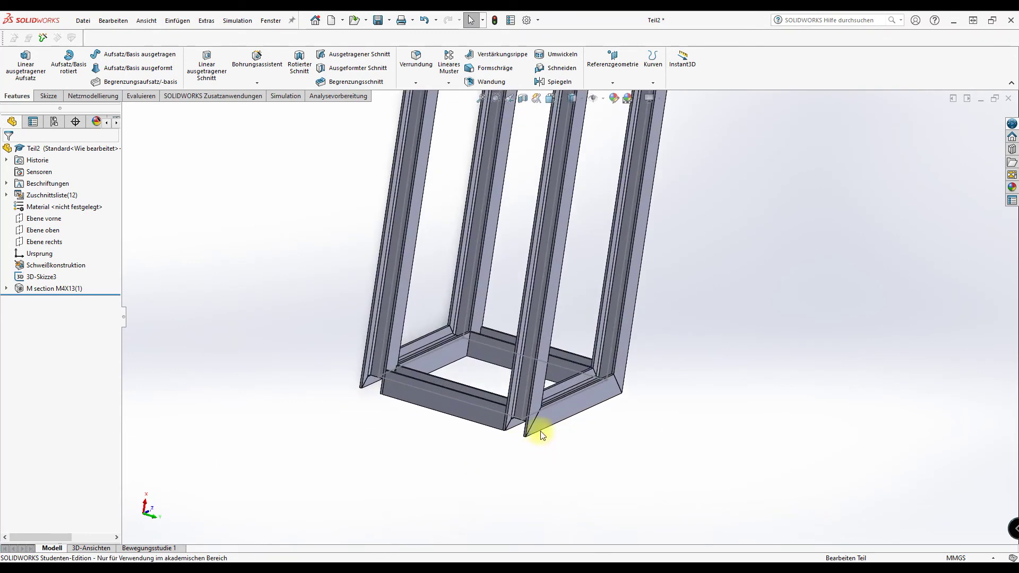
pyautogui.moveTo(605, 401)
pyautogui.mouseDown(button='middle')
pyautogui.moveTo(583, 375)
pyautogui.moveTo(509, 160)
pyautogui.moveTo(482, 132)
pyautogui.moveTo(461, 173)
pyautogui.moveTo(493, 332)
pyautogui.moveTo(582, 339)
pyautogui.moveTo(614, 250)
pyautogui.moveTo(644, 245)
pyautogui.moveTo(624, 279)
pyautogui.mouseUp(button='middle')
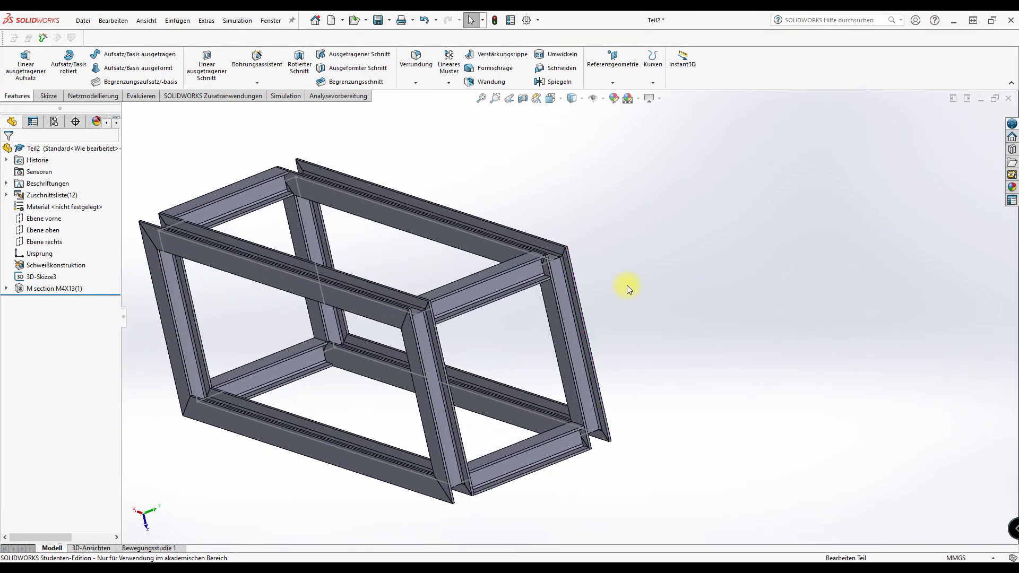